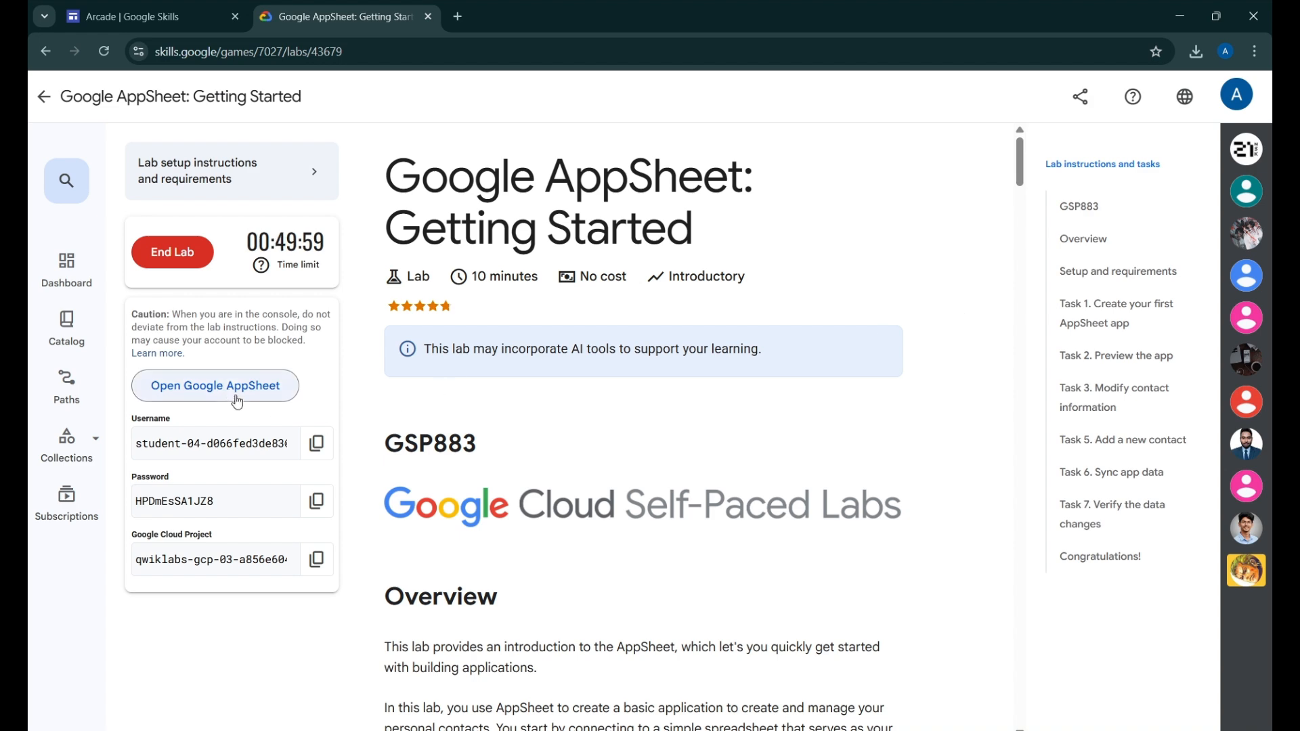
Open Google AppSheet in an incognito window and start a Google sign-in with the username copied from the lab page
click(328, 480)
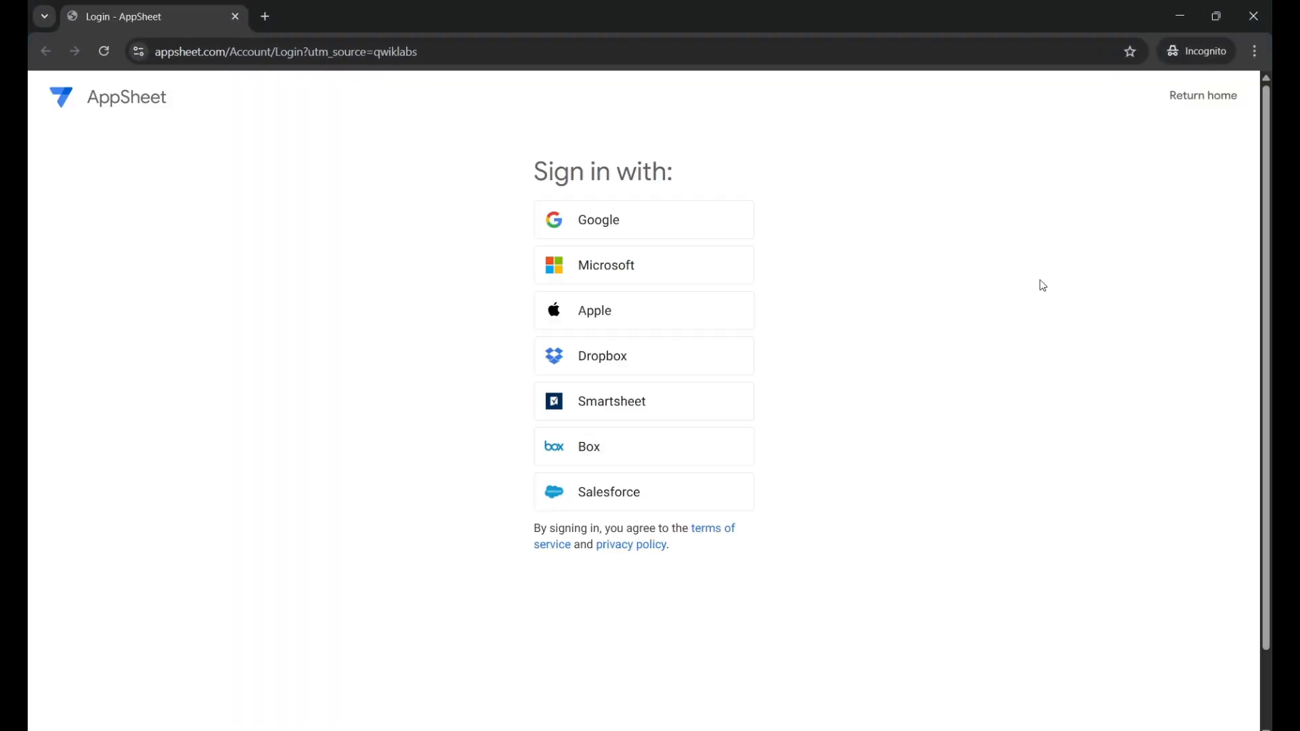
click(686, 228)
mouse_move(796, 729)
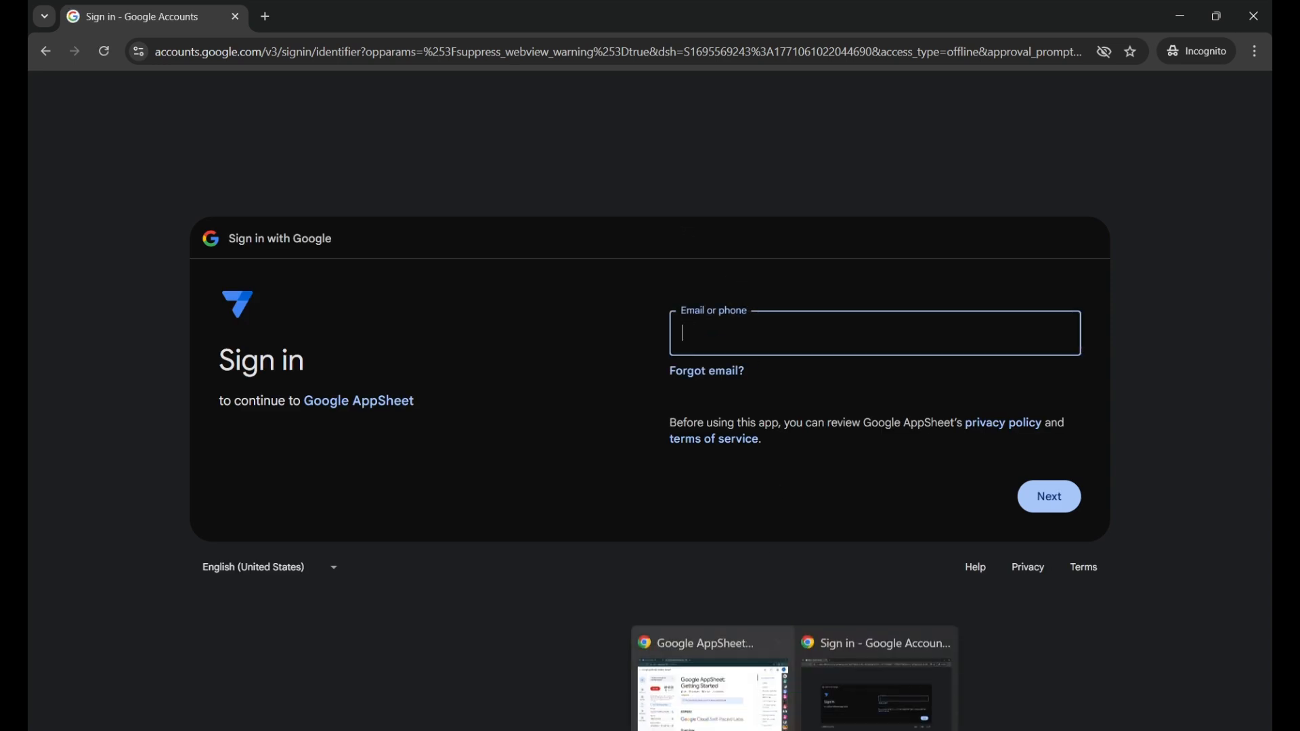
click(713, 681)
click(318, 456)
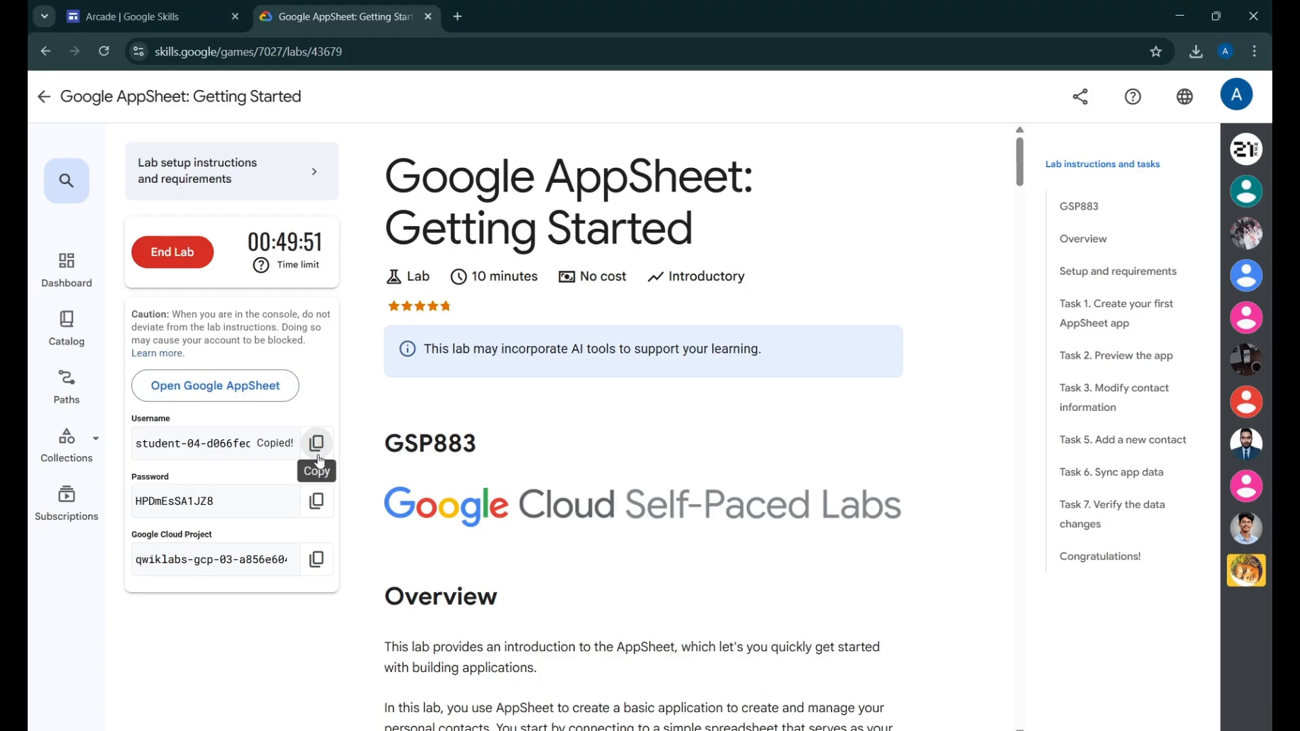
mouse_move(831, 729)
click(831, 693)
key(ctrl+v)
click(1053, 516)
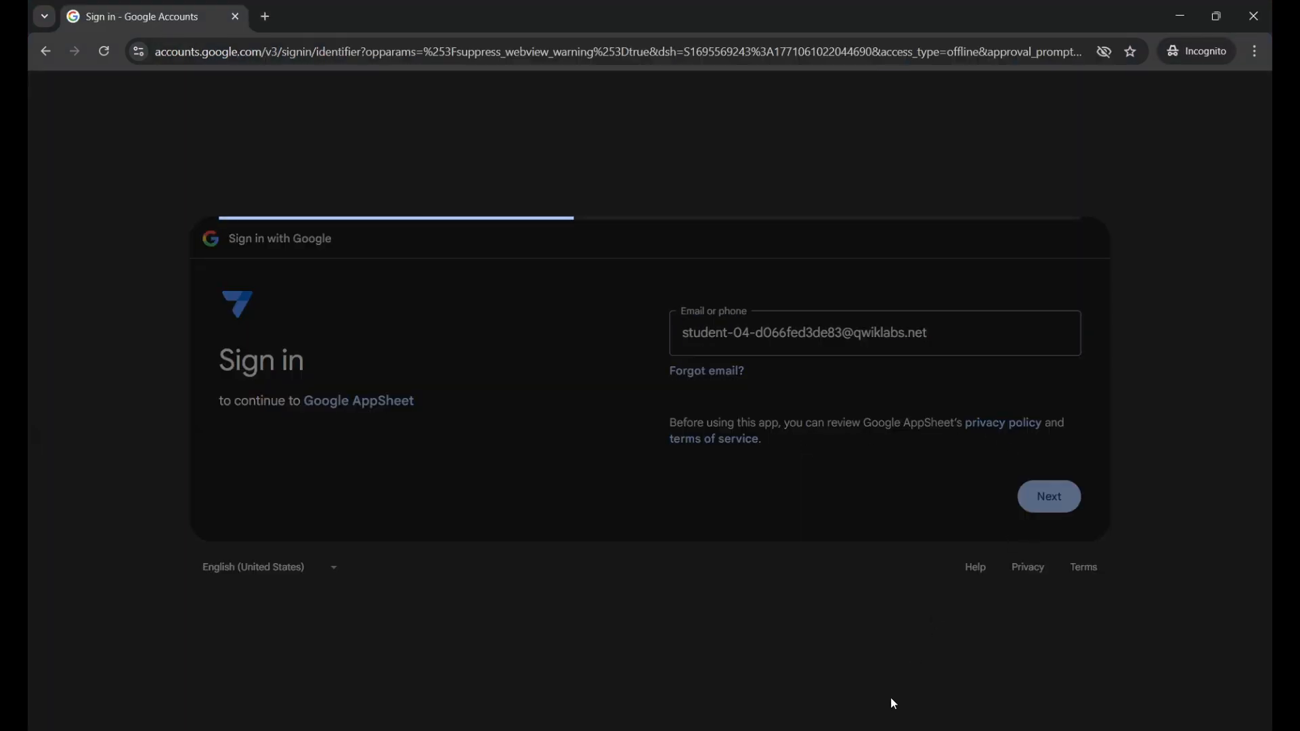
Copy the account password from the lab page and submit it on the Google sign-in form
mouse_move(796, 729)
click(713, 681)
click(317, 501)
mouse_move(831, 729)
click(855, 683)
key(ctrl+v)
click(1059, 520)
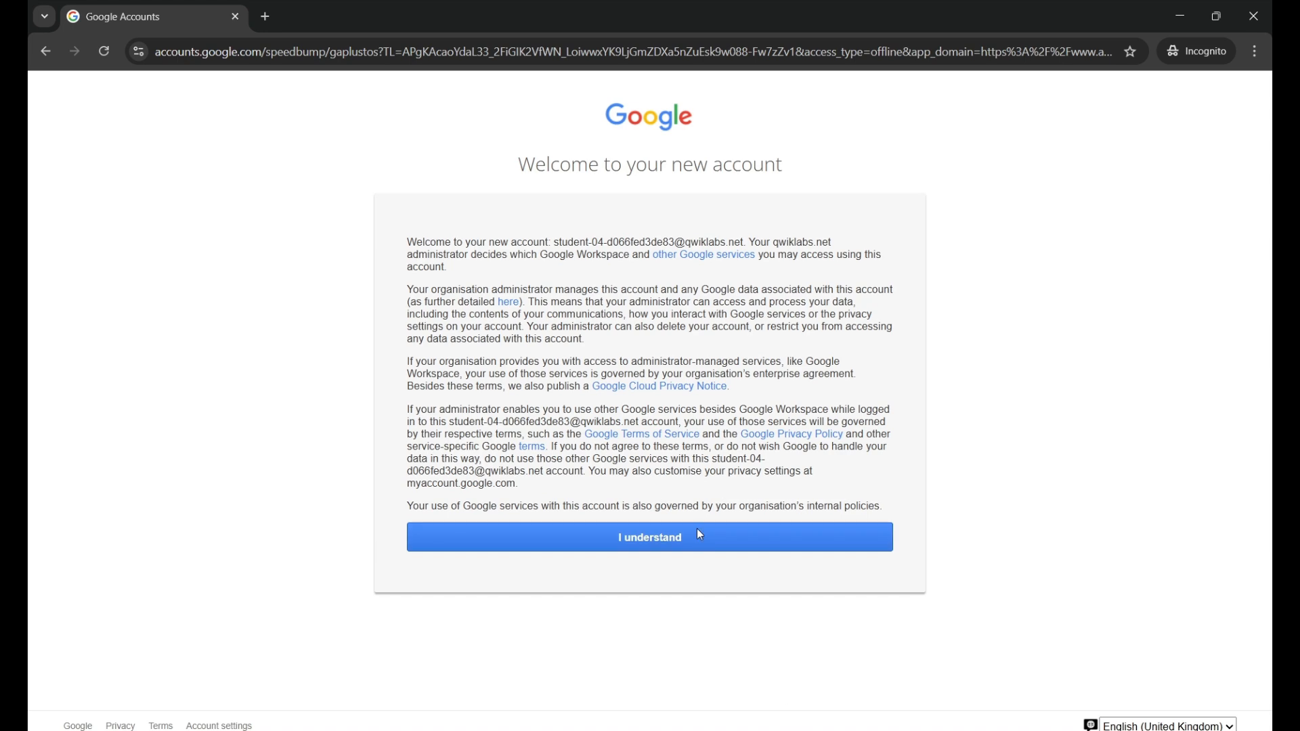
Accept the new-account terms and allow Google AppSheet access to the student account
click(700, 536)
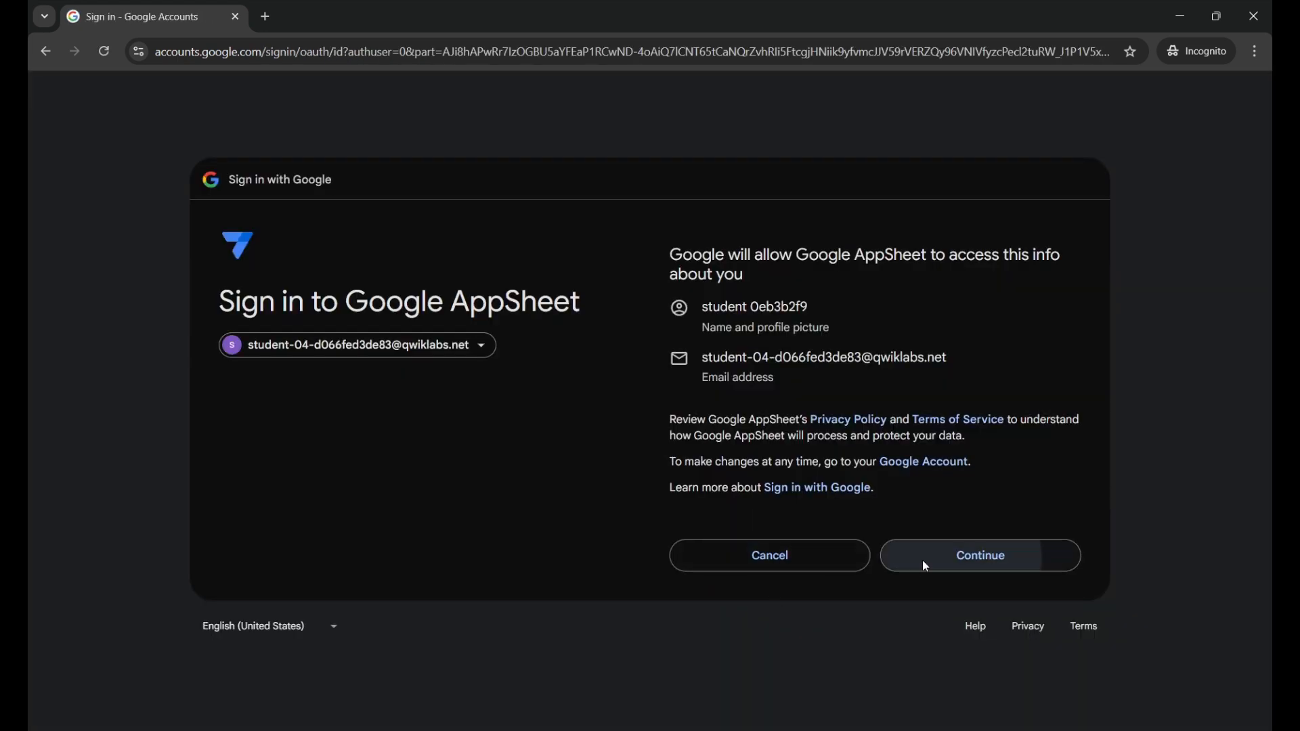
click(926, 566)
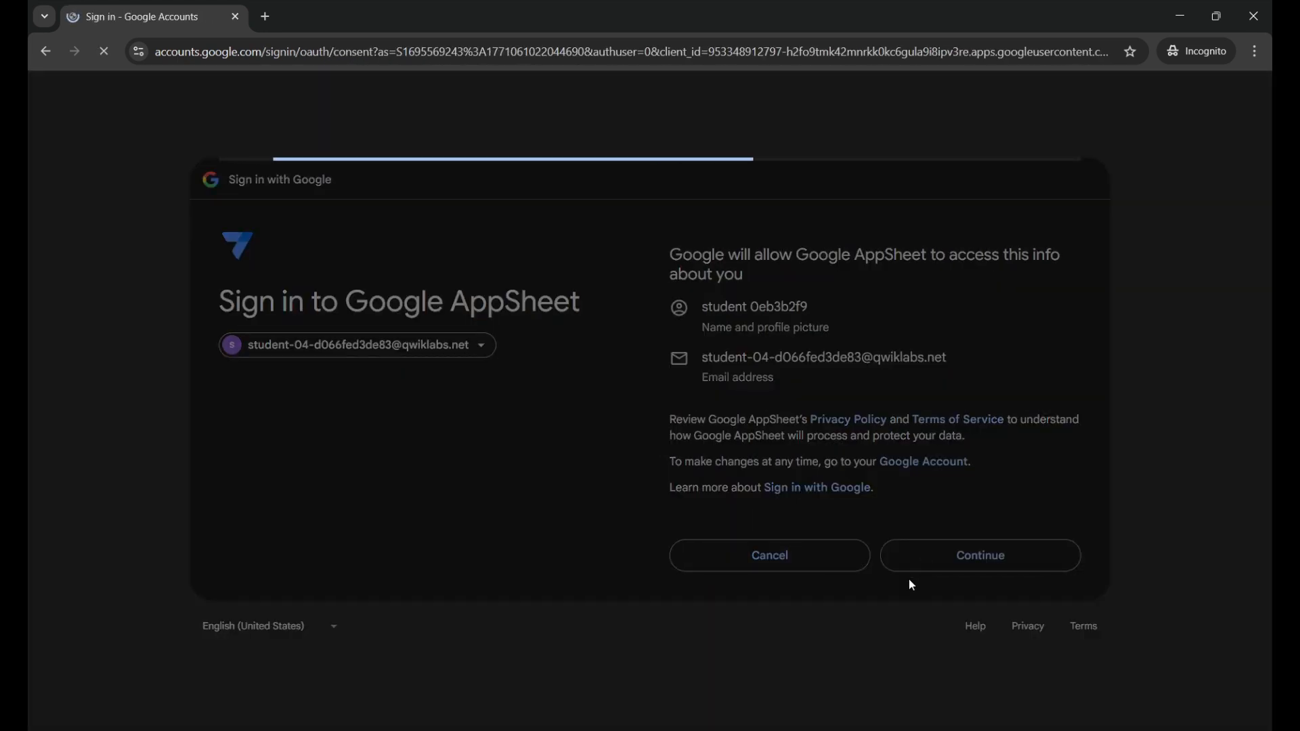
click(922, 574)
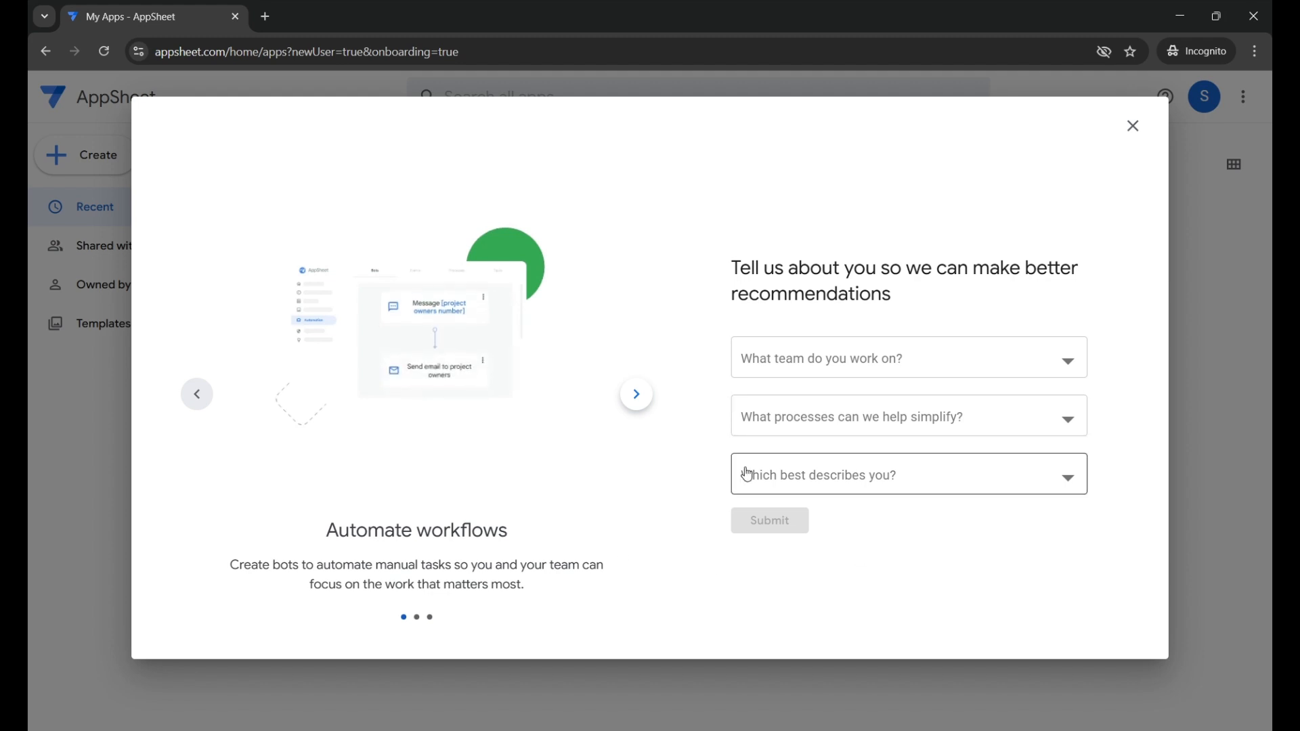
Page through the AppSheet onboarding slides and dismiss the survey dialog without answering it
click(644, 397)
click(648, 401)
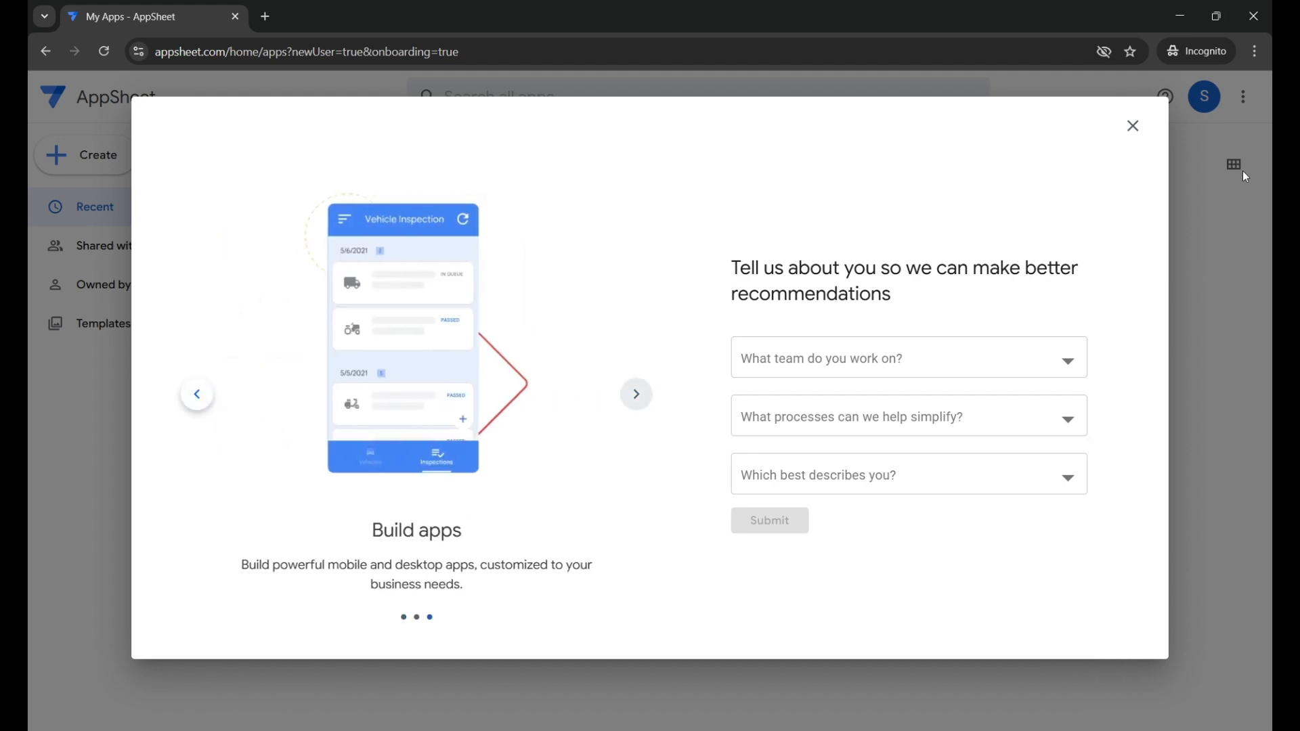
click(1133, 127)
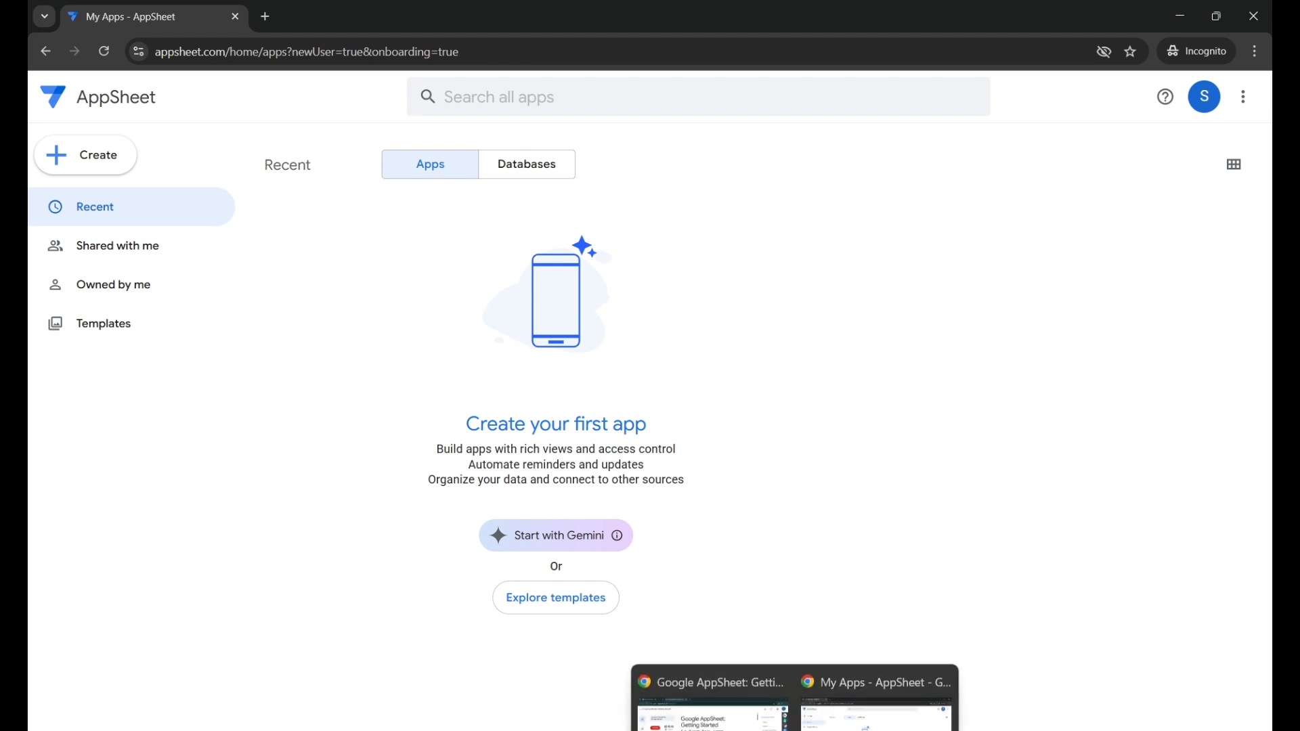
Consult the lab's Task 1 instructions and start a new AppSheet app from existing data
click(711, 705)
click(1079, 325)
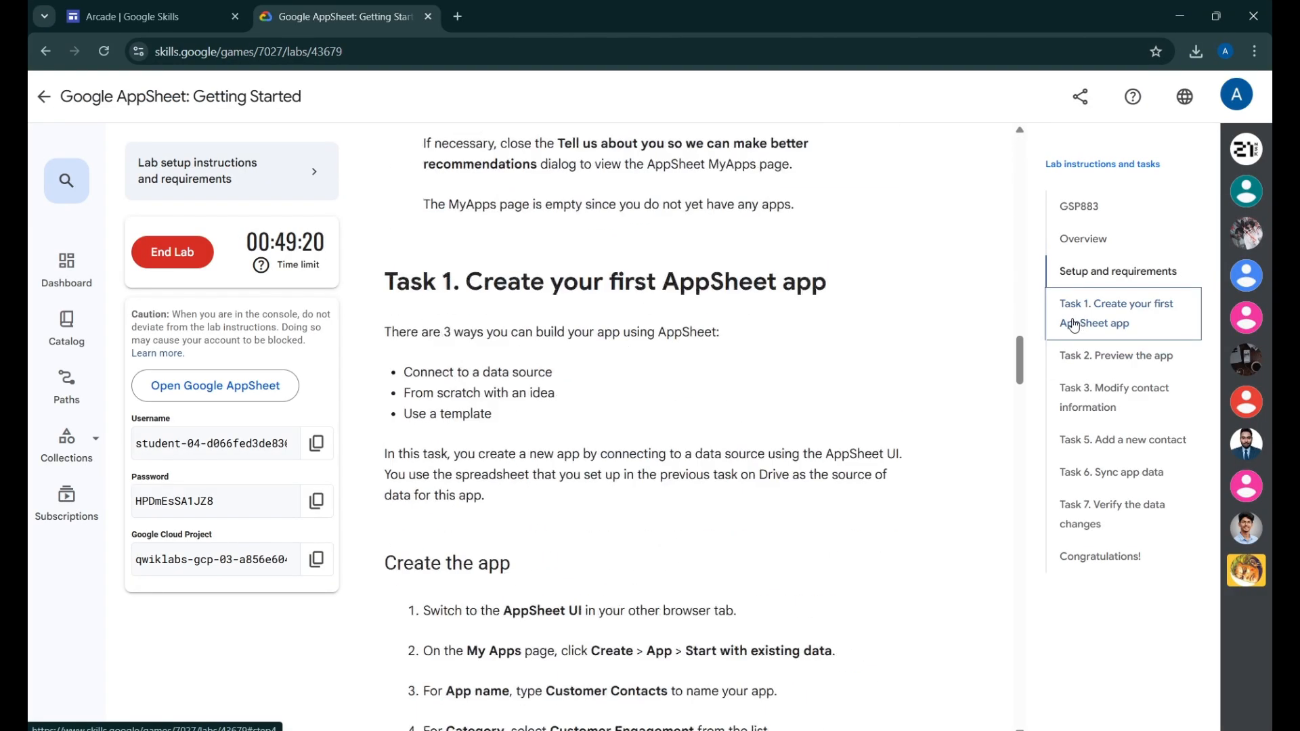
scroll(791, 339, up, 10)
scroll(790, 344, down, 8)
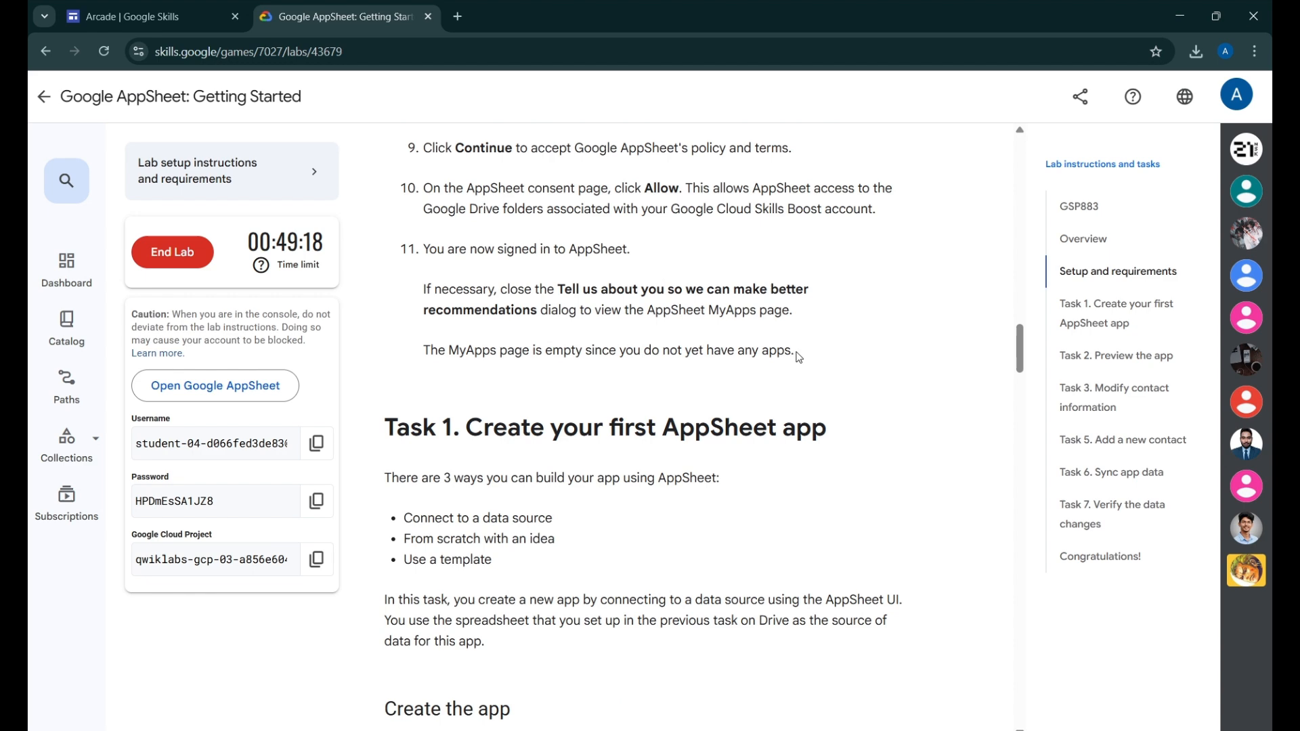
scroll(797, 352, down, 5)
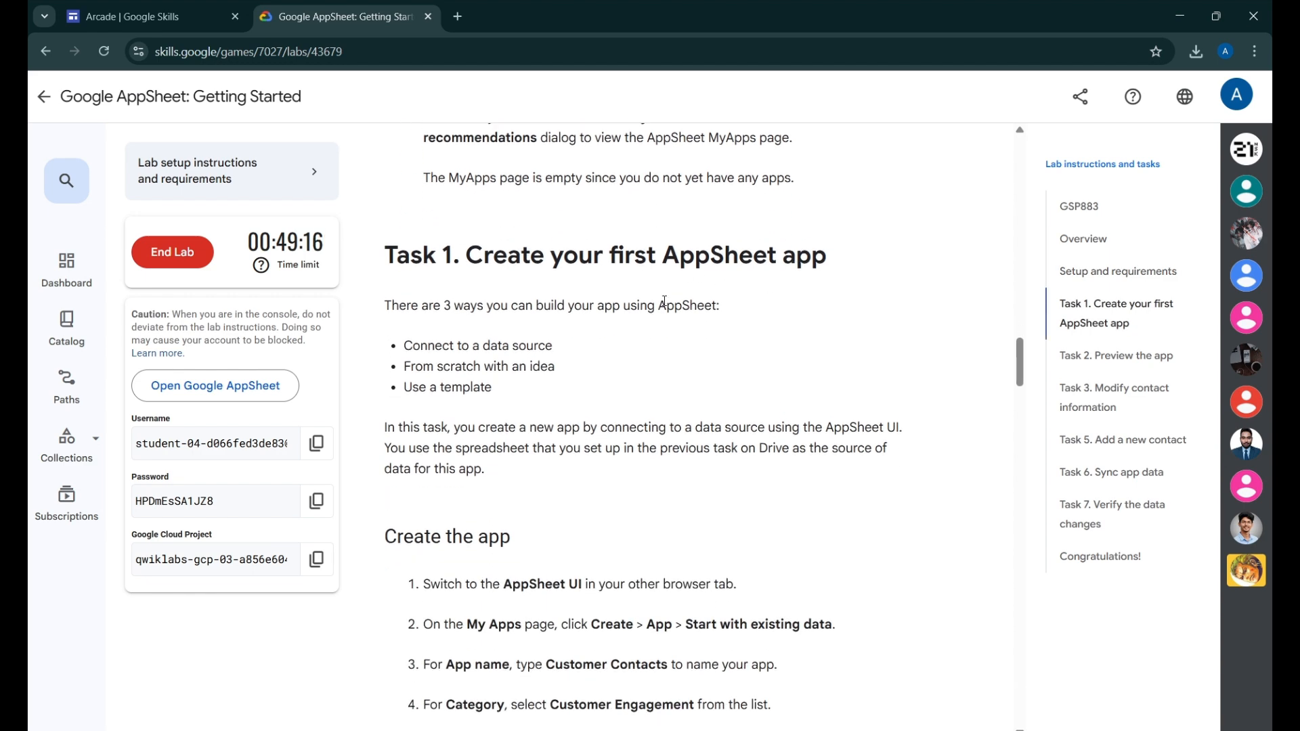
scroll(677, 291, down, 2)
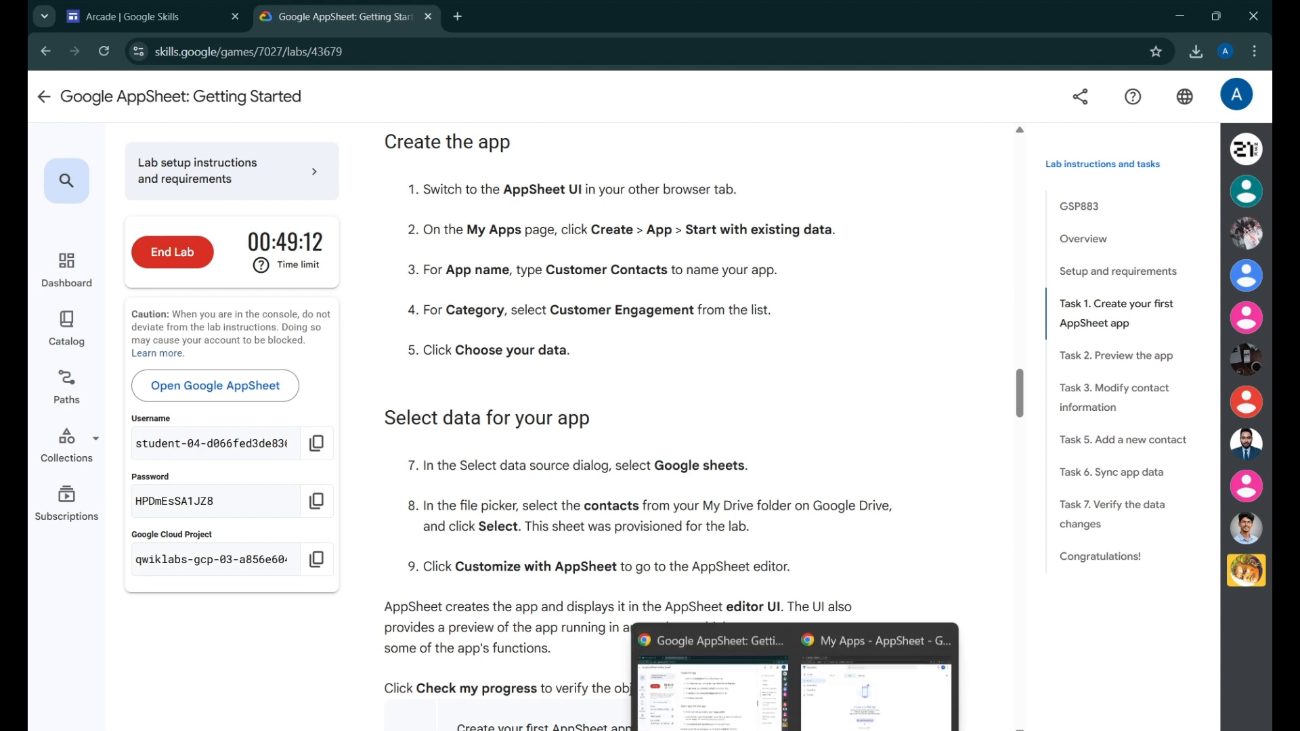
click(834, 689)
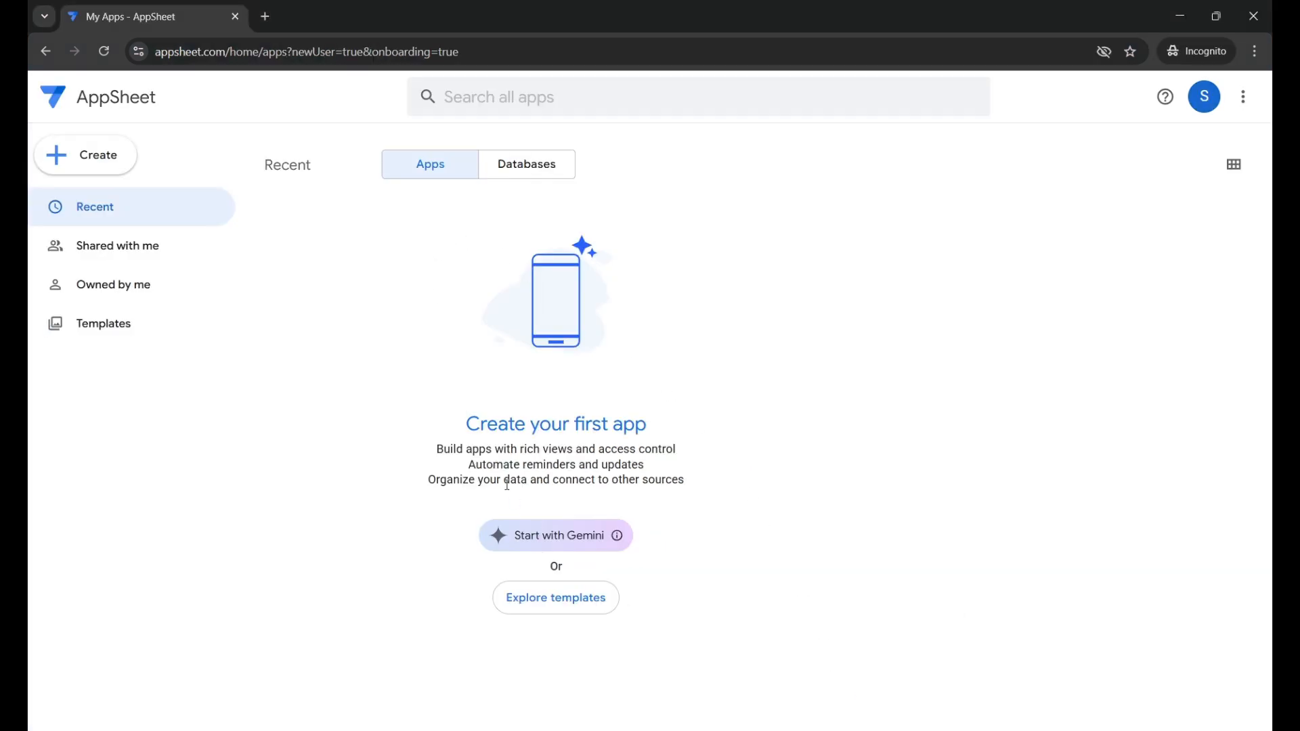
click(102, 170)
mouse_move(102, 174)
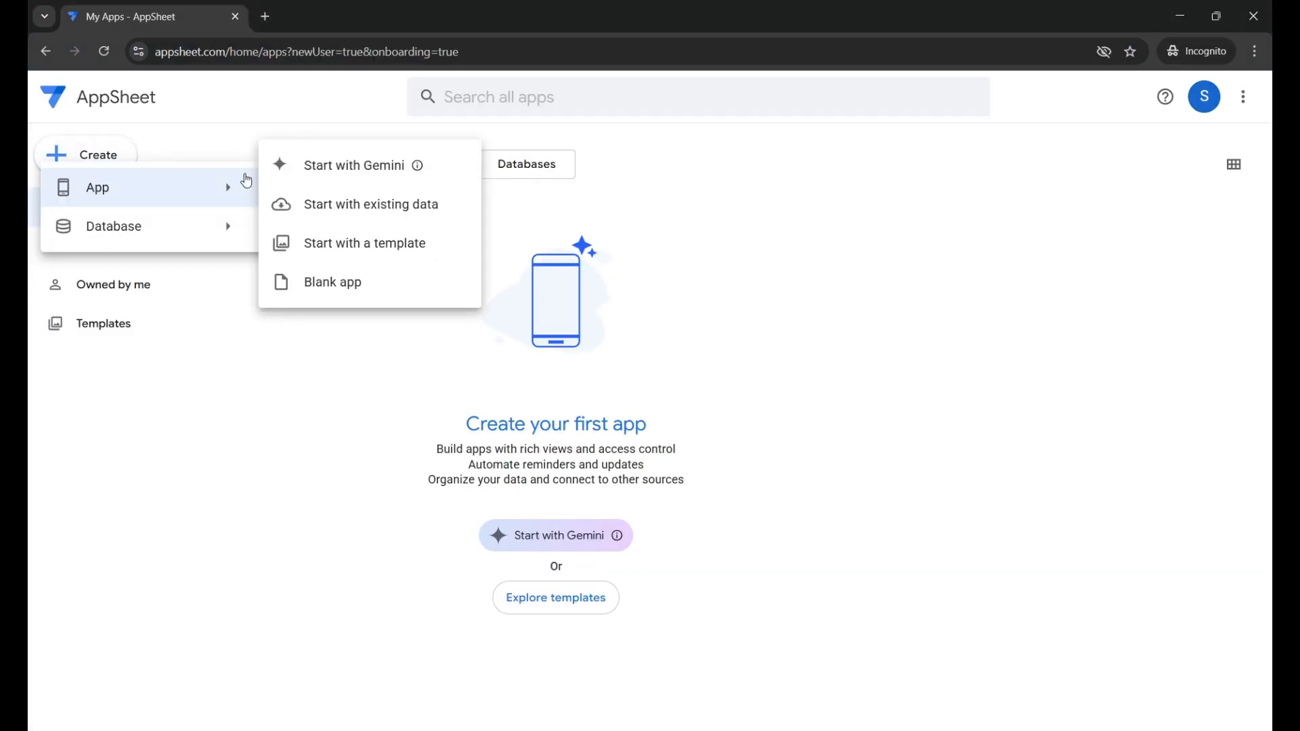
click(329, 220)
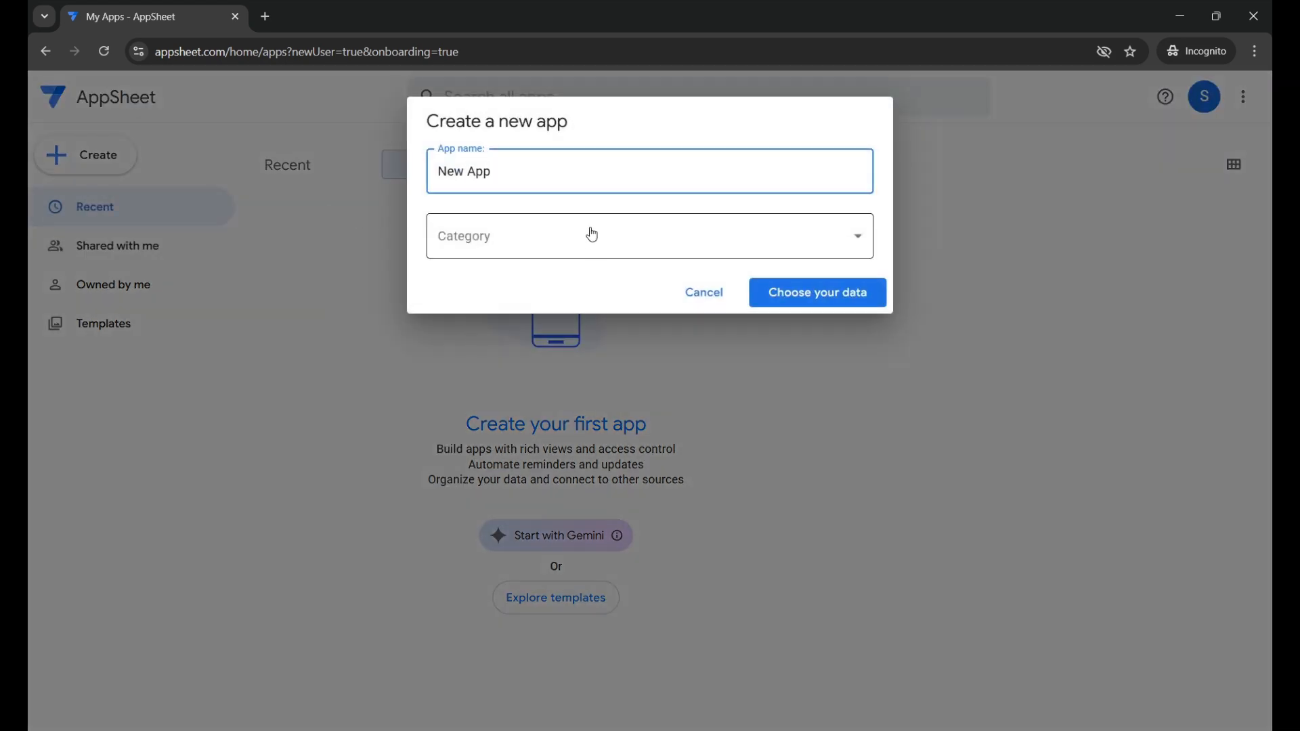
Copy the app name from the lab instructions and name the new app Customer Contacts
click(761, 717)
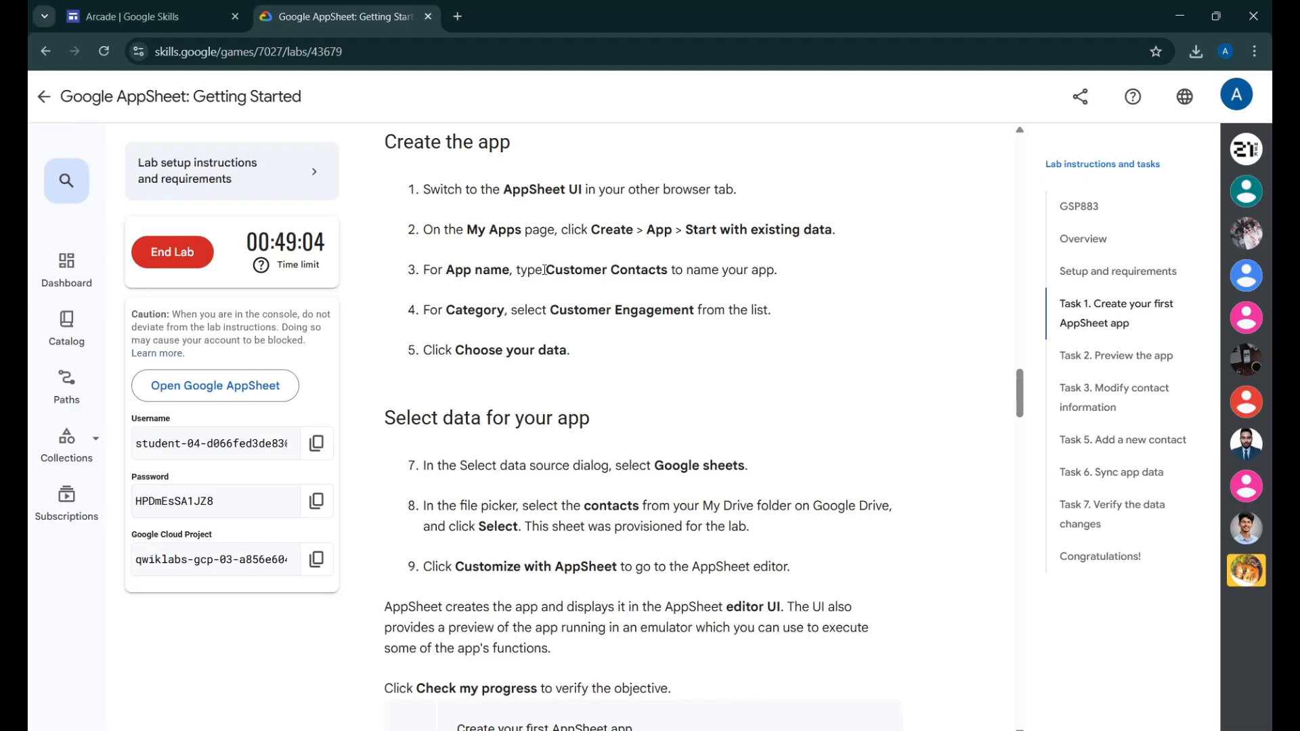
drag(546, 269, 663, 270)
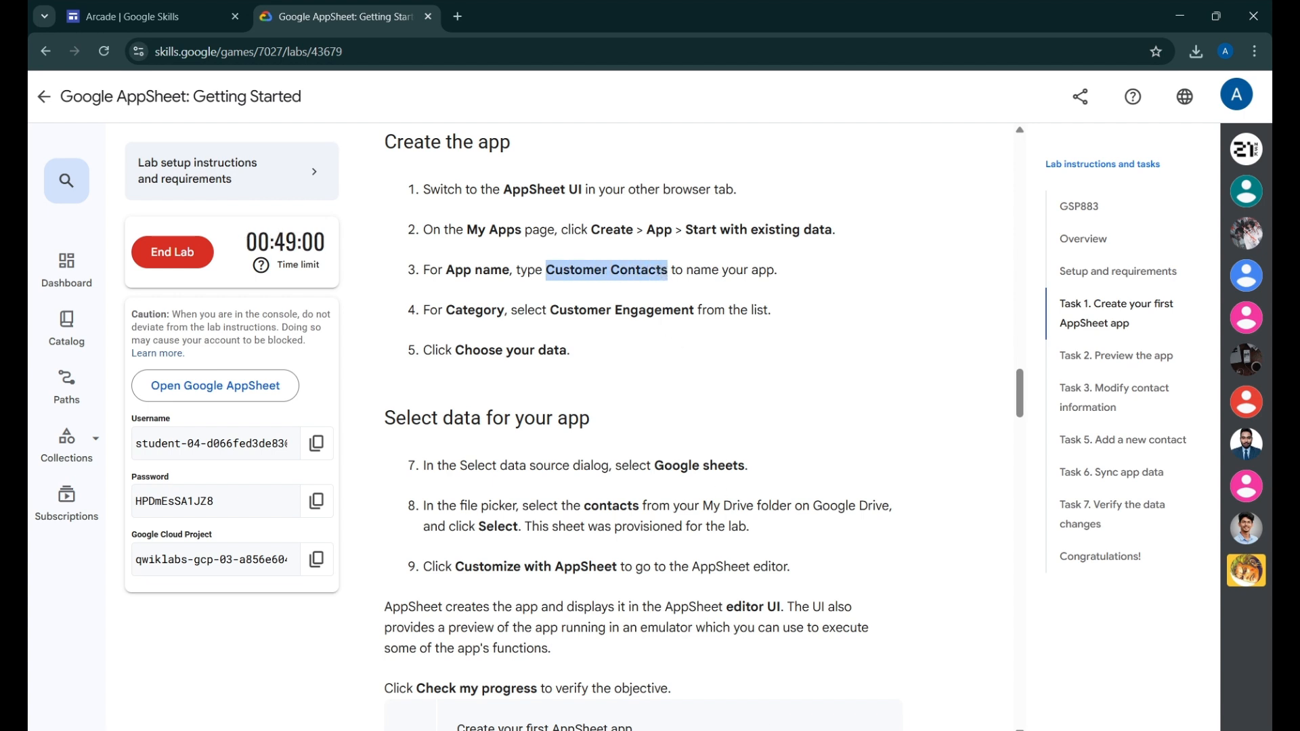
click(894, 677)
drag(600, 176, 379, 174)
key(ctrl+v)
Set the app's category to Customer Engagement and continue to choosing its data source
click(512, 232)
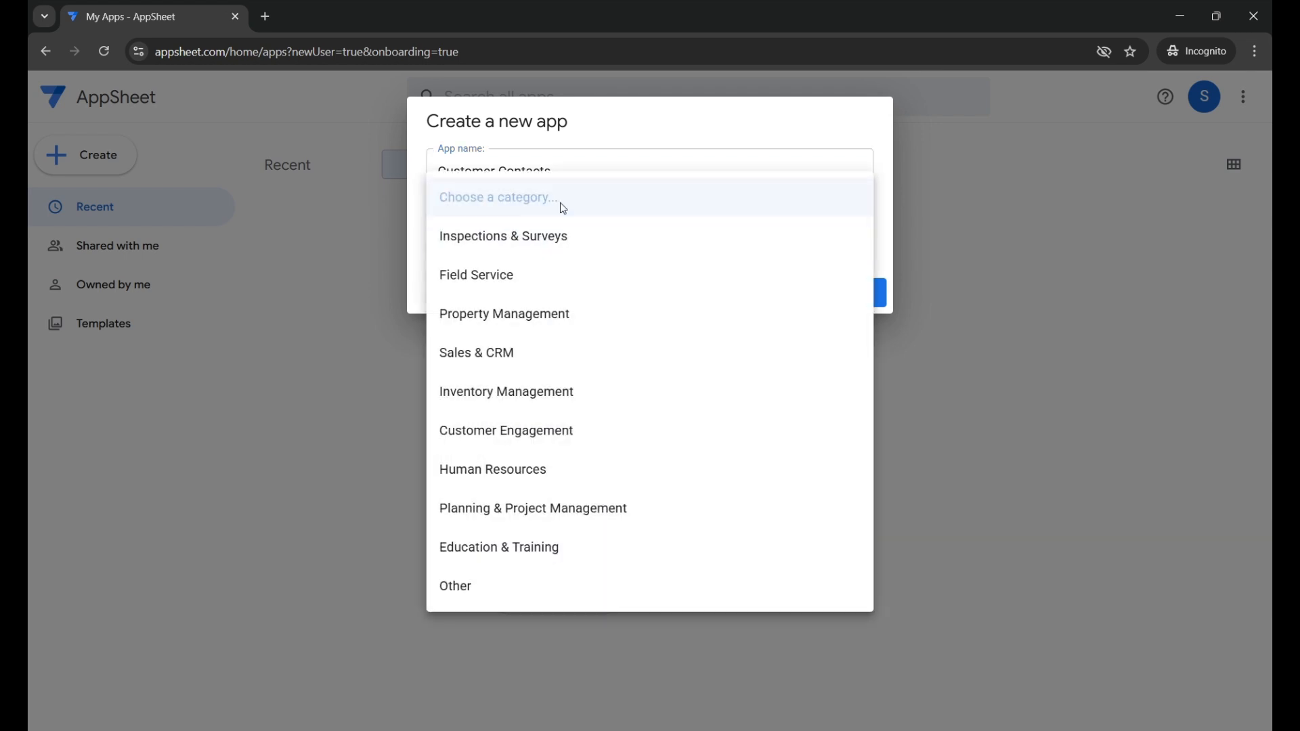
key(c)
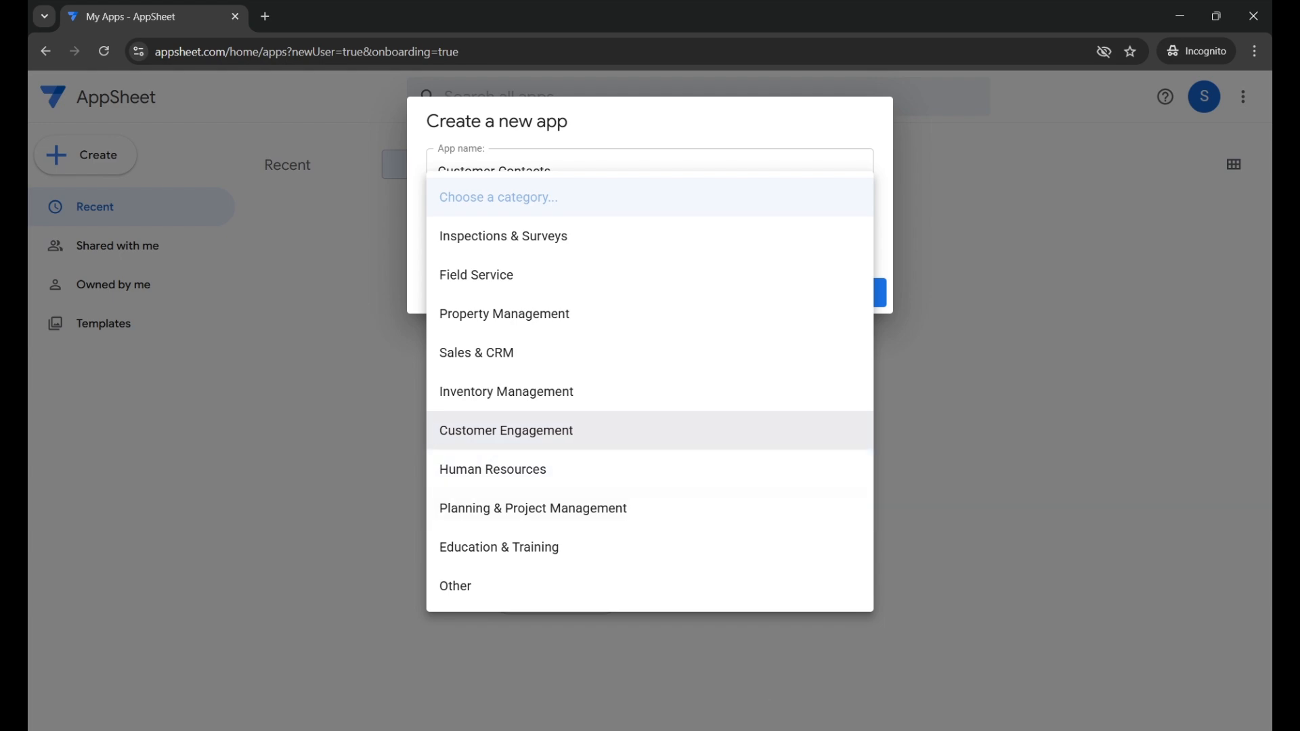
click(726, 684)
key(alt+Tab)
click(583, 440)
click(806, 299)
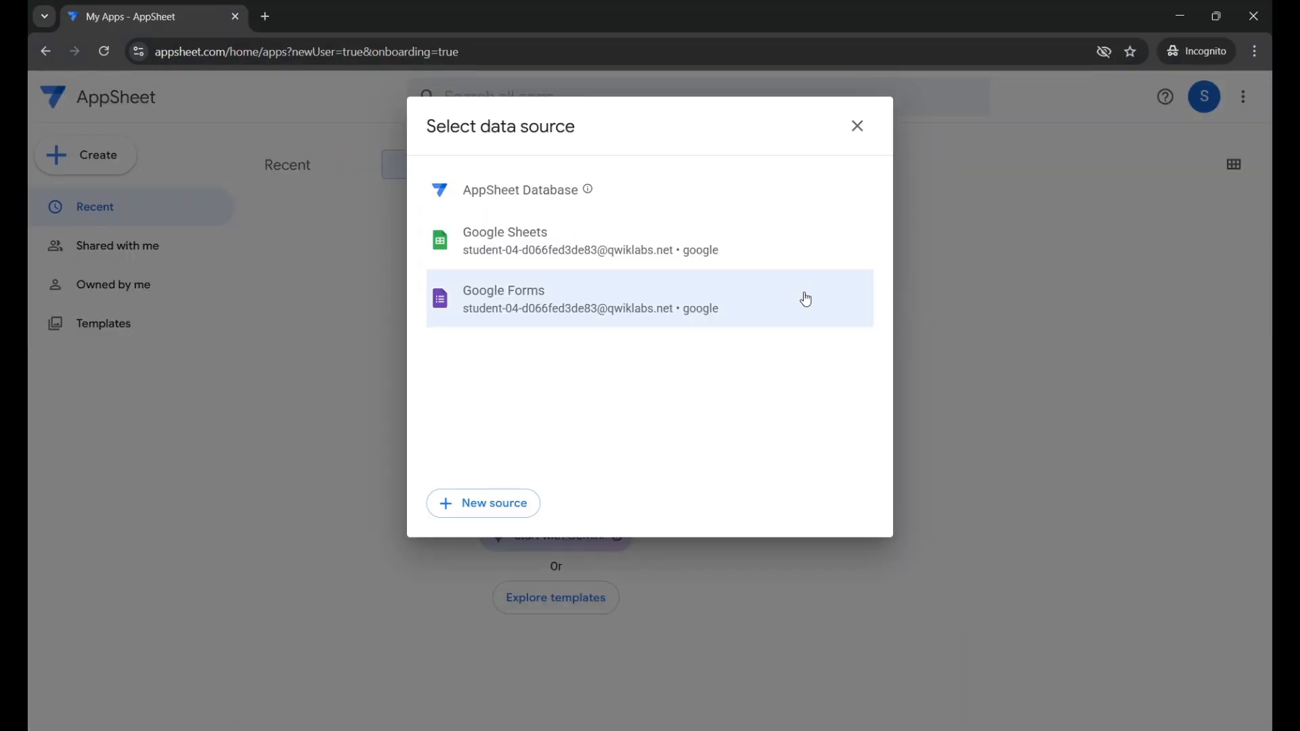
Connect the app to the contacts spreadsheet from My Drive using Google Sheets as the data source
click(726, 683)
scroll(735, 481, down, 5)
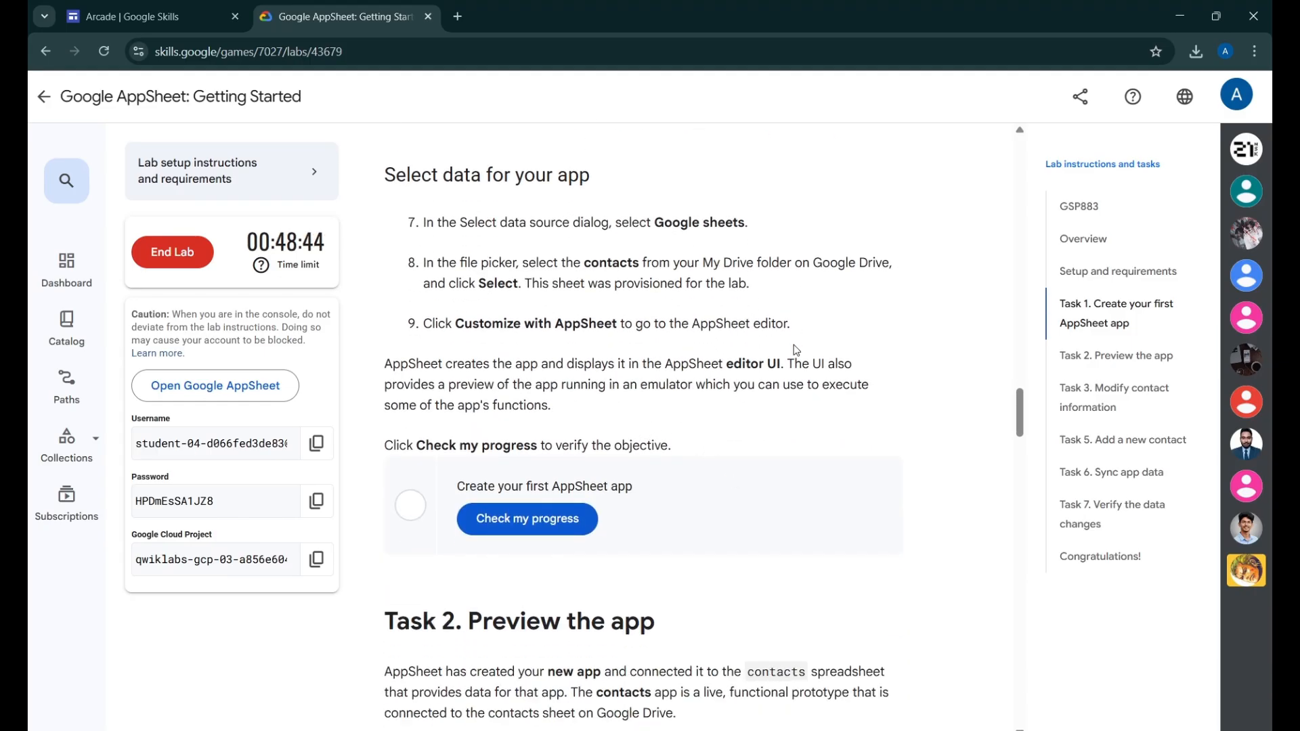
click(907, 698)
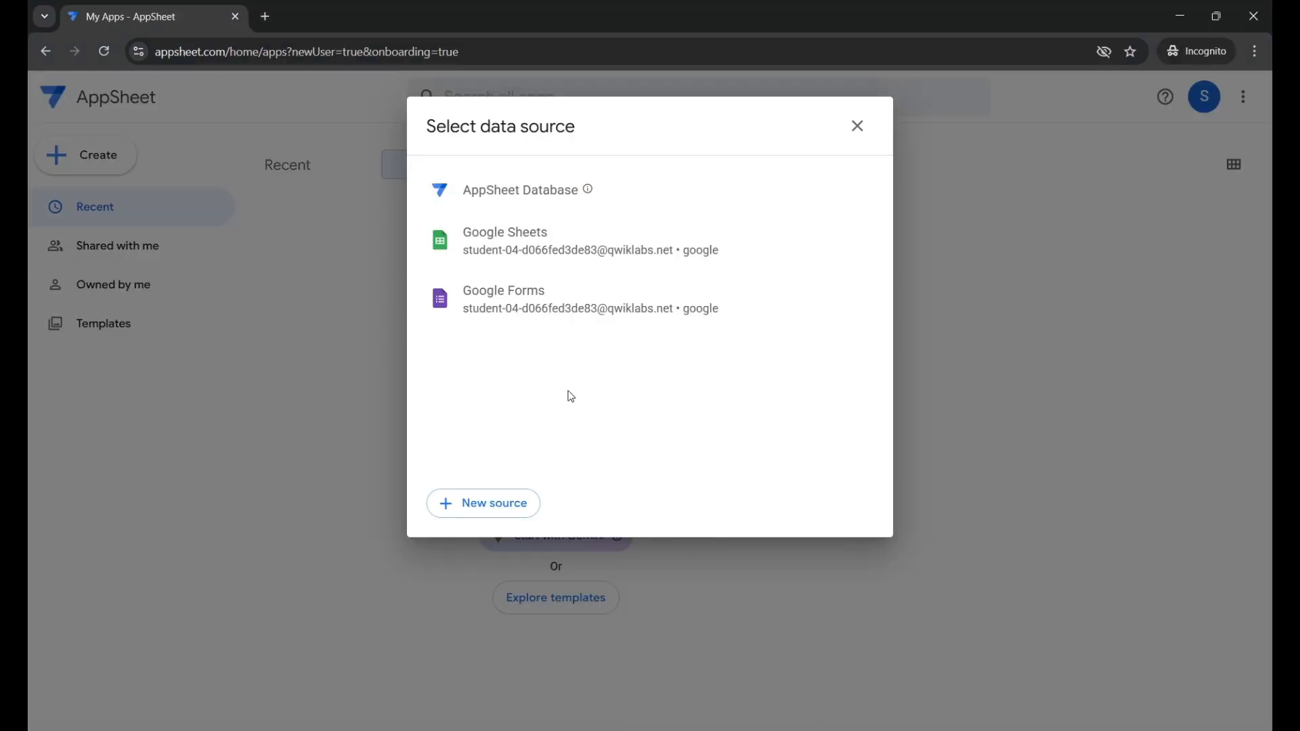
click(547, 263)
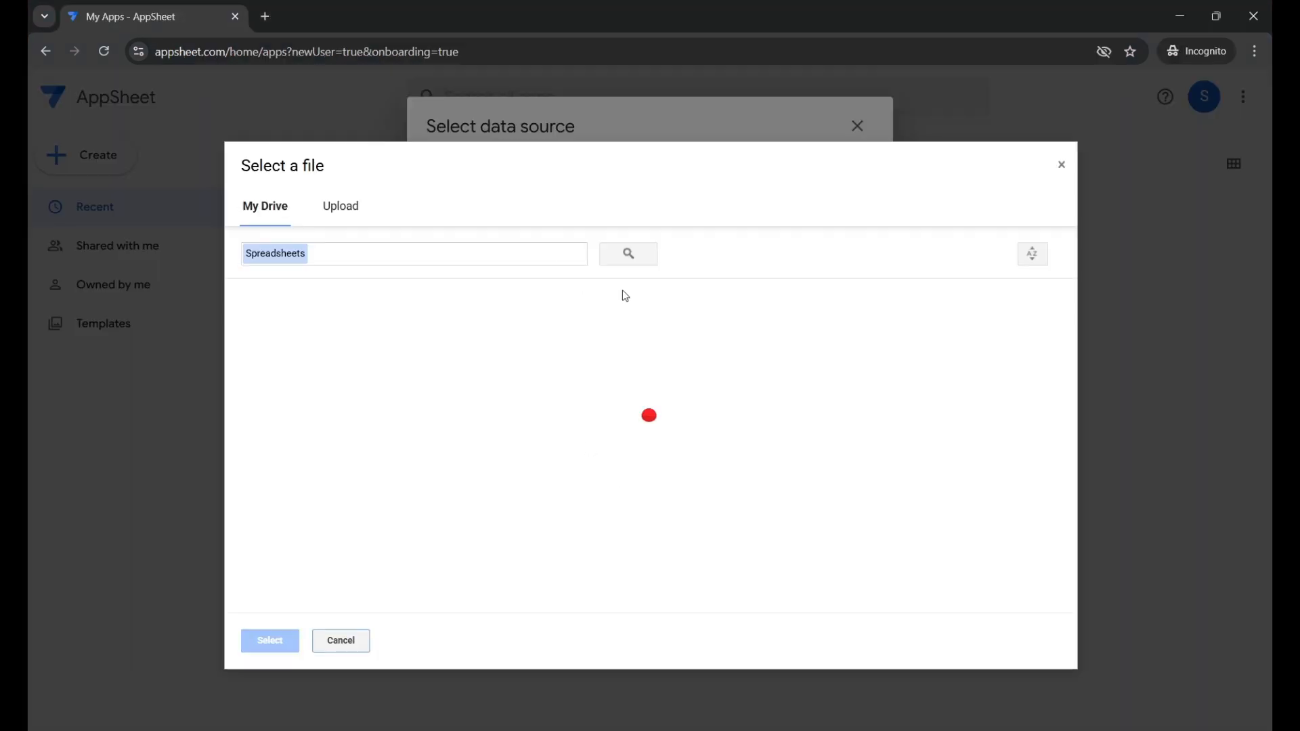
click(568, 339)
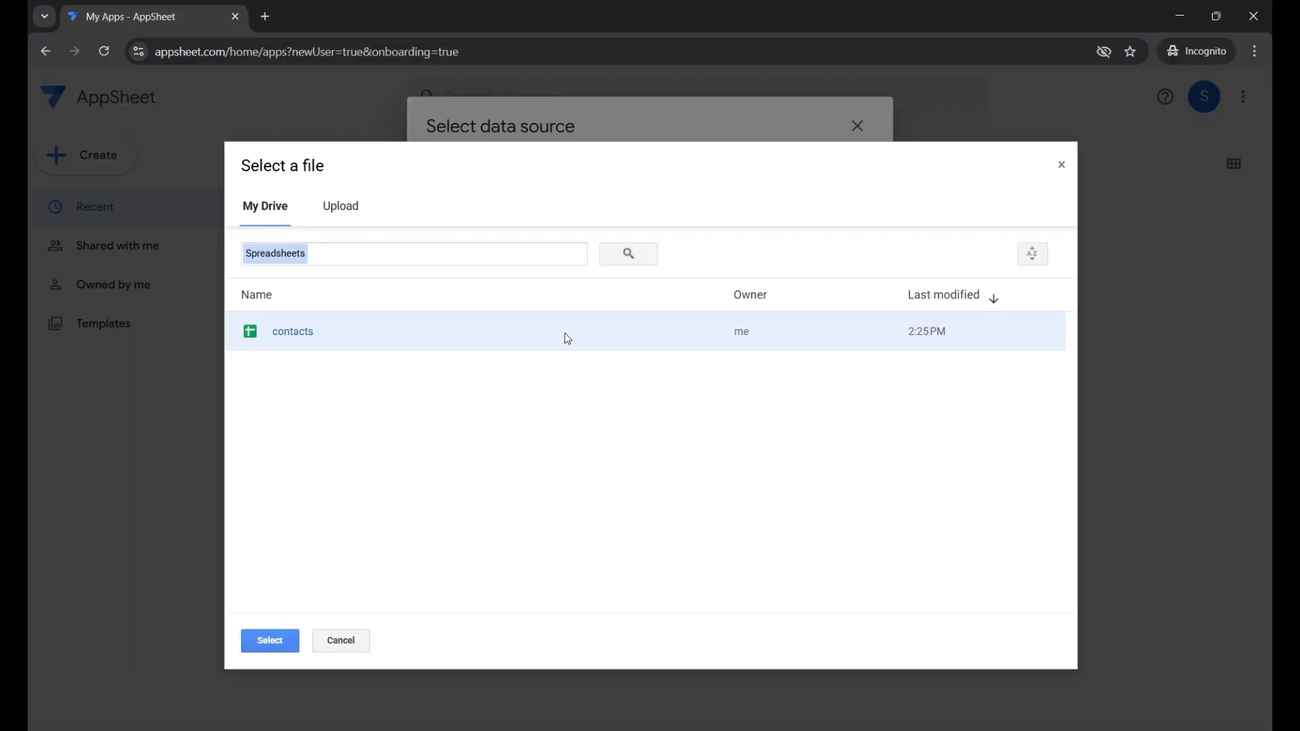
click(275, 641)
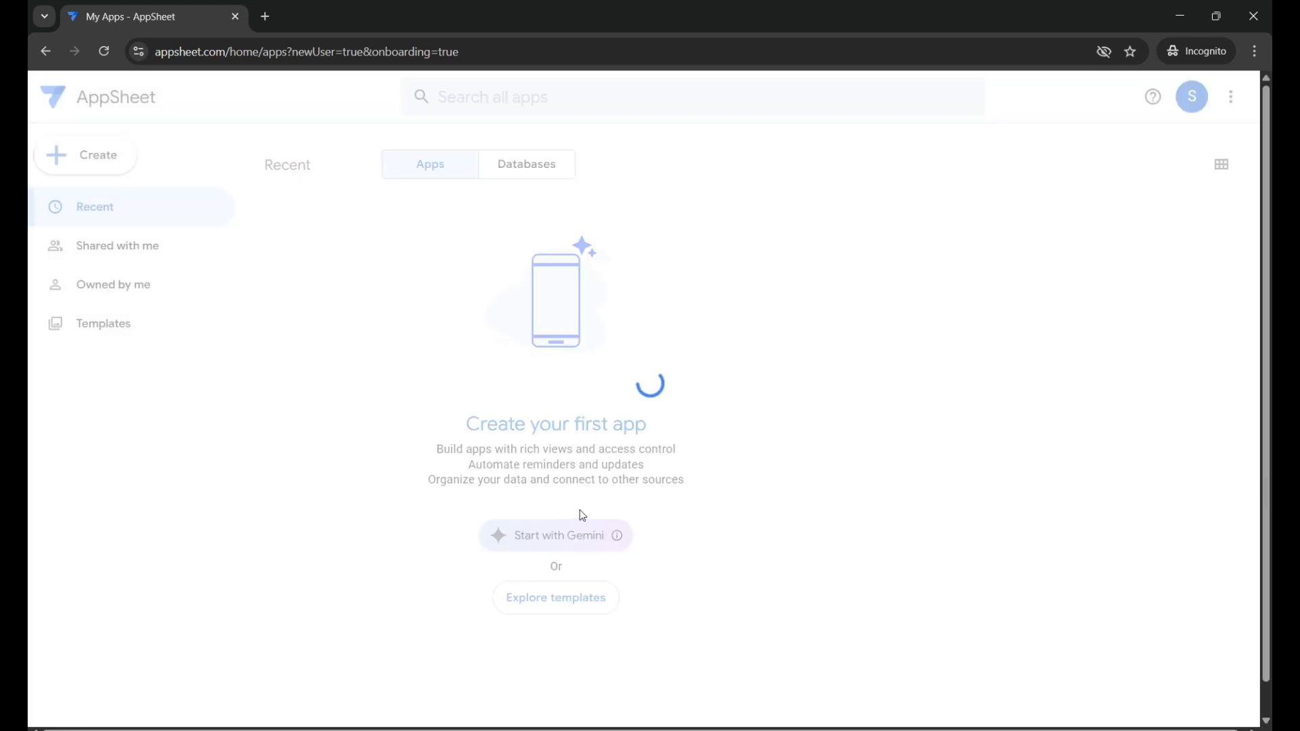
Continue from the app-ready dialog to customizing the Customer Contacts app in the AppSheet editor
click(708, 677)
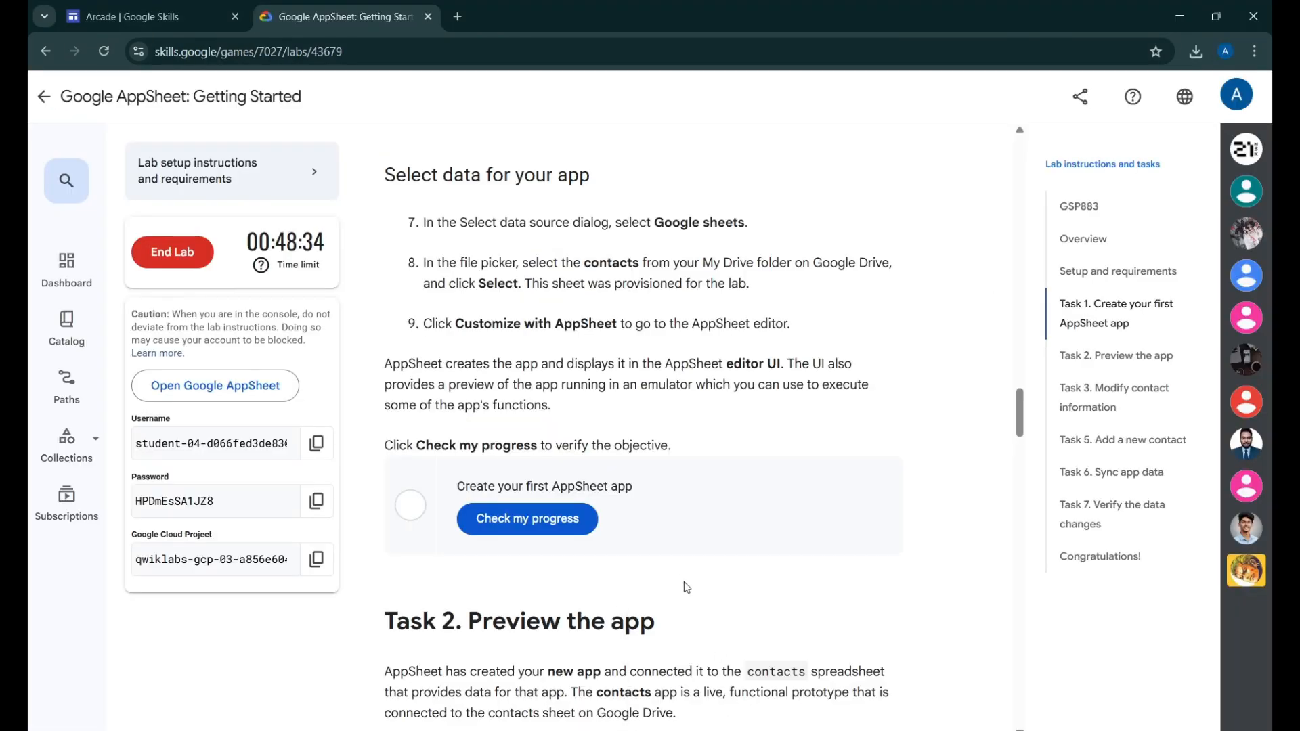
click(842, 669)
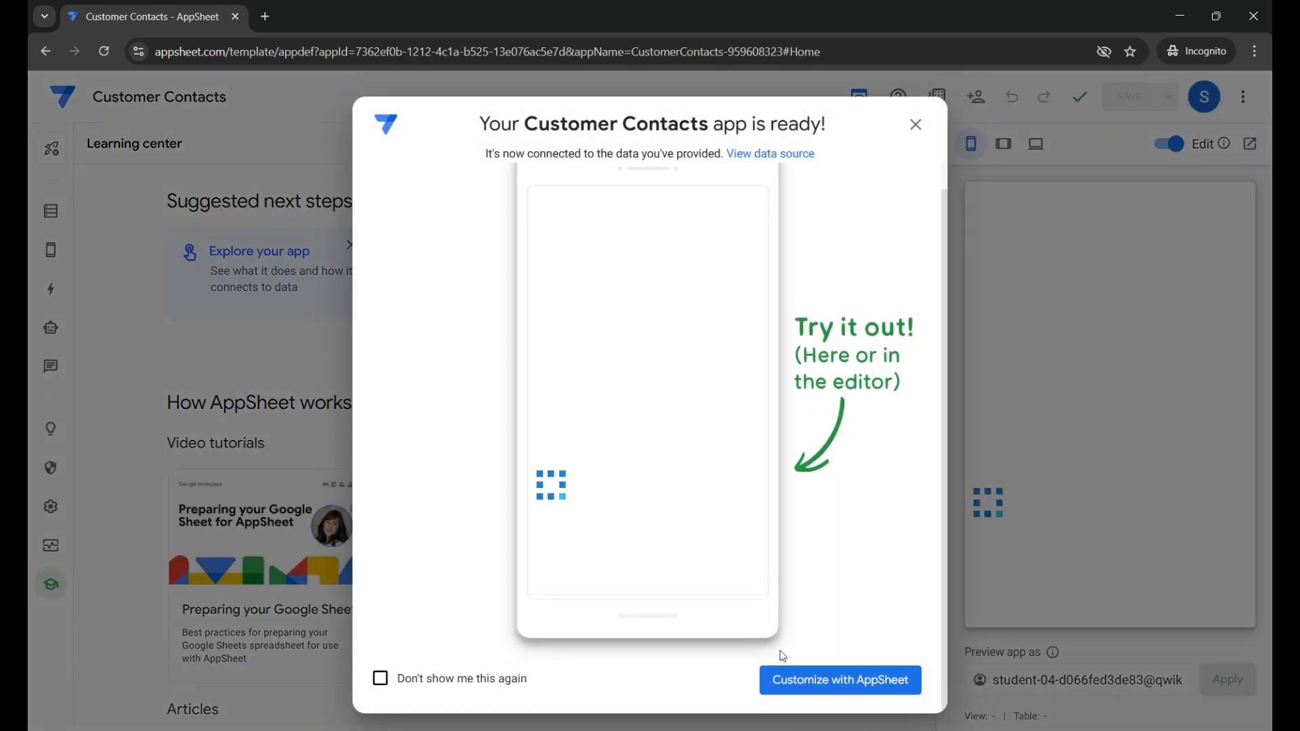
click(802, 704)
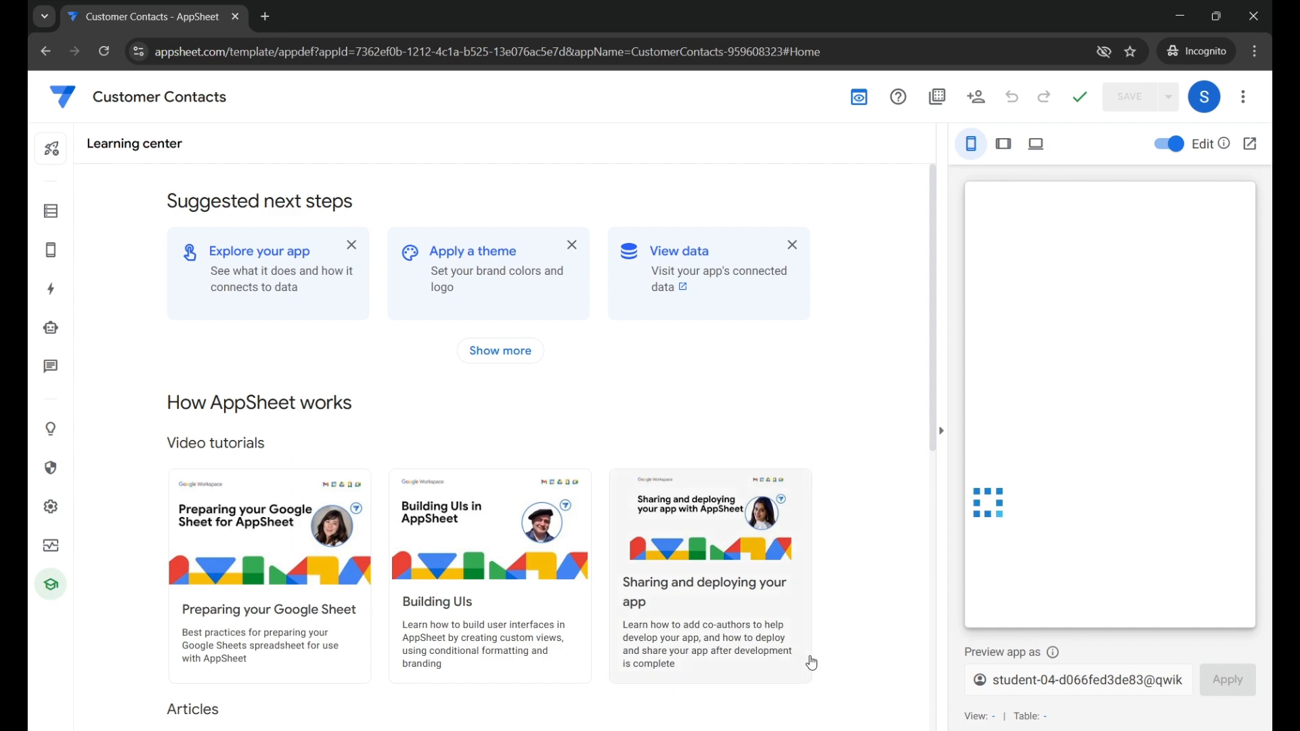
Switch to the lab page and check progress for the "Create your first AppSheet app" objective
mouse_move(795, 730)
click(735, 707)
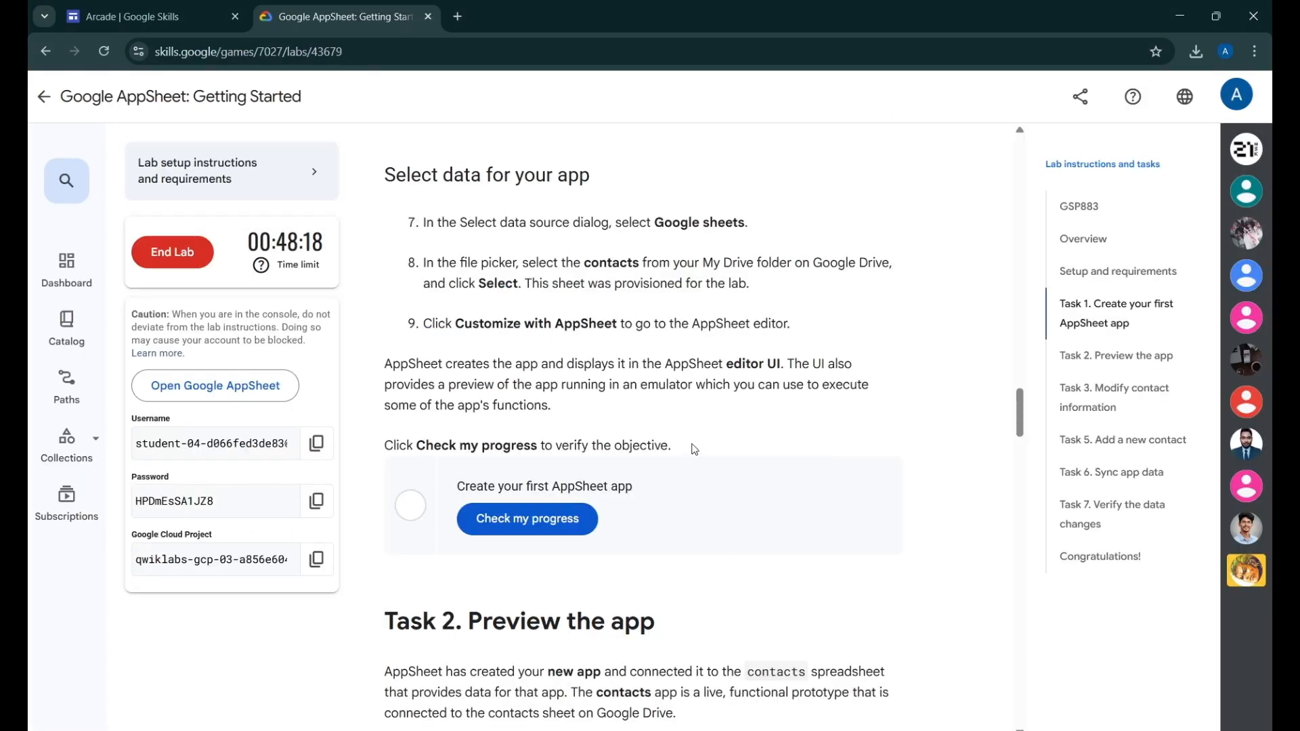
scroll(694, 449, down, 3)
click(559, 356)
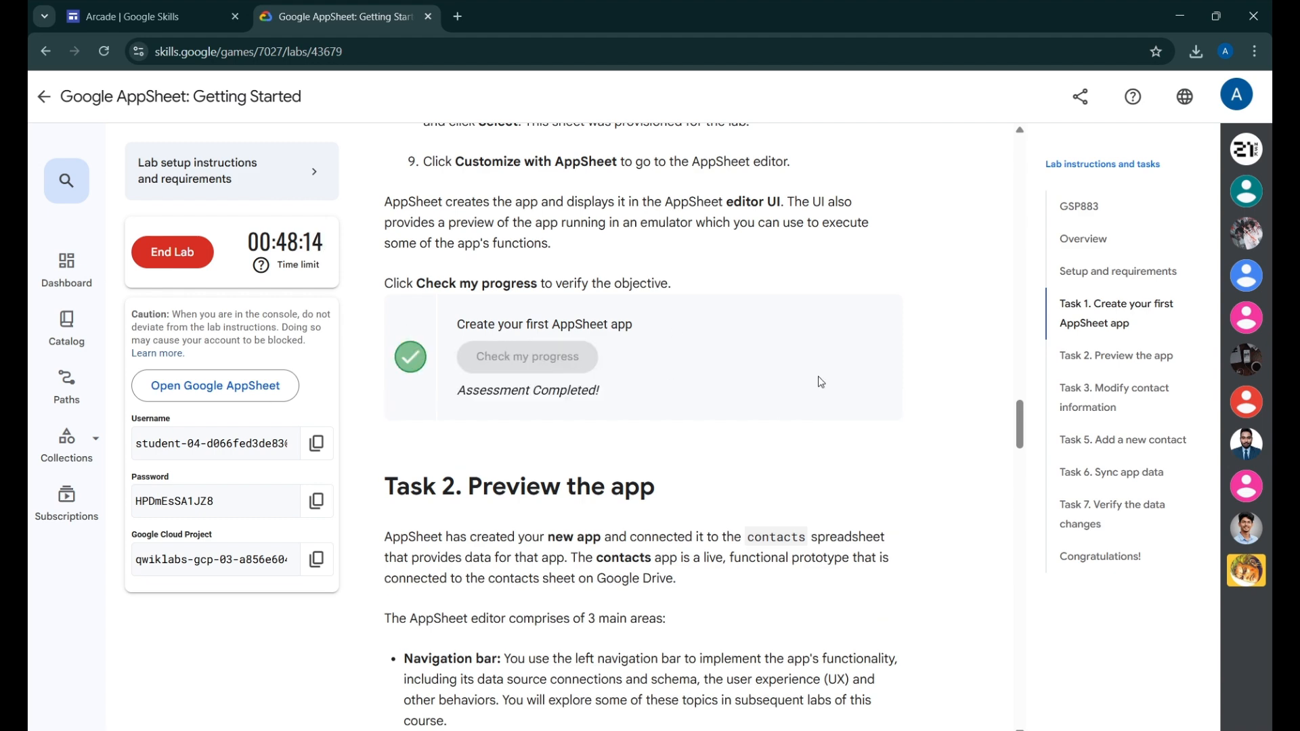
Read the lab's instructions for previewing the app and modifying contact information, and return to the AppSheet editor
scroll(481, 235, down, 5)
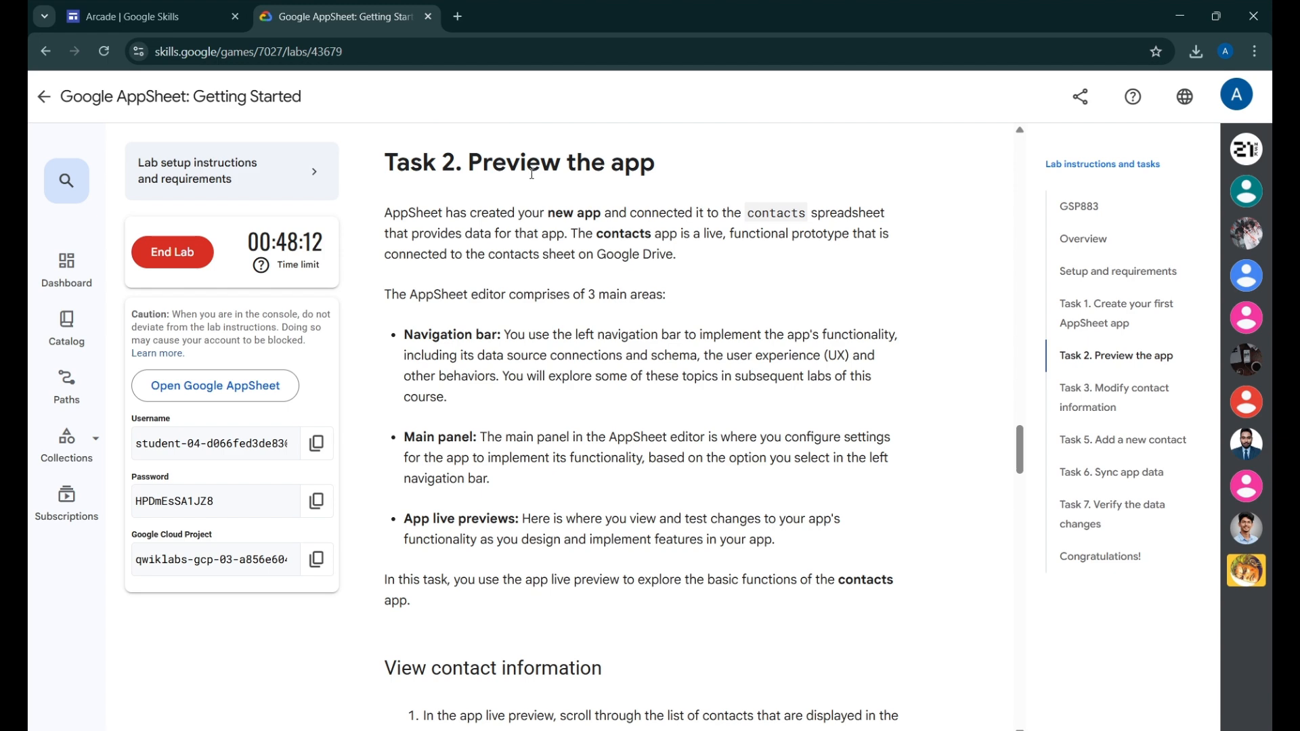
scroll(531, 174, down, 10)
scroll(609, 224, down, 2)
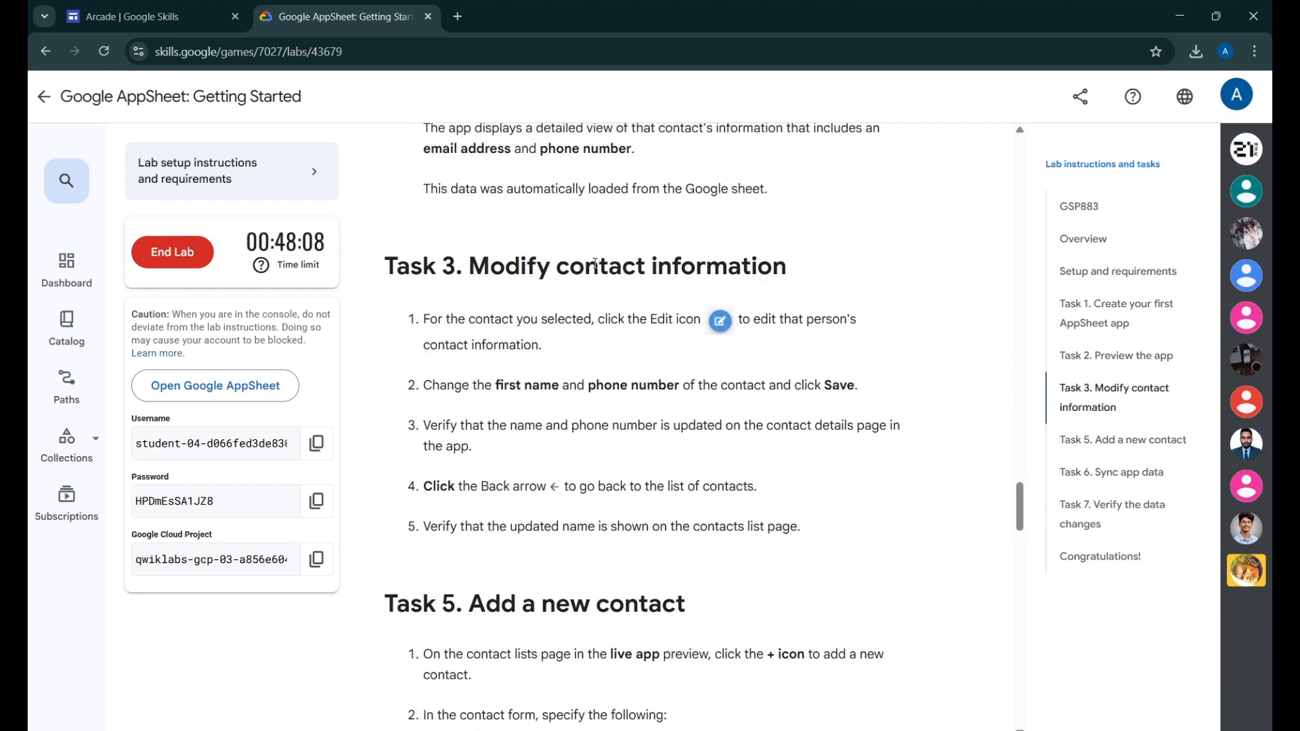
scroll(628, 288, down, 1)
scroll(613, 339, up, 1)
click(899, 673)
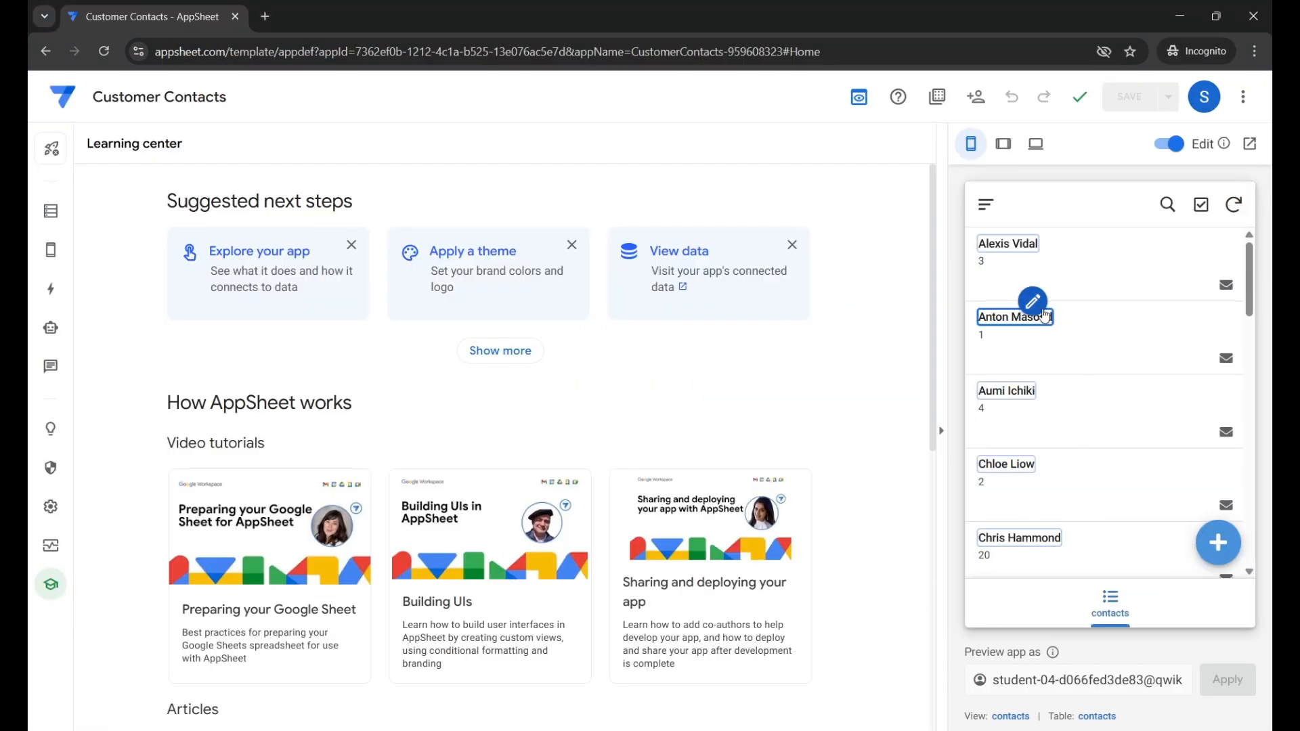
Open the primary header settings of the contacts view from the app preview and look through the view's options
mouse_move(1050, 265)
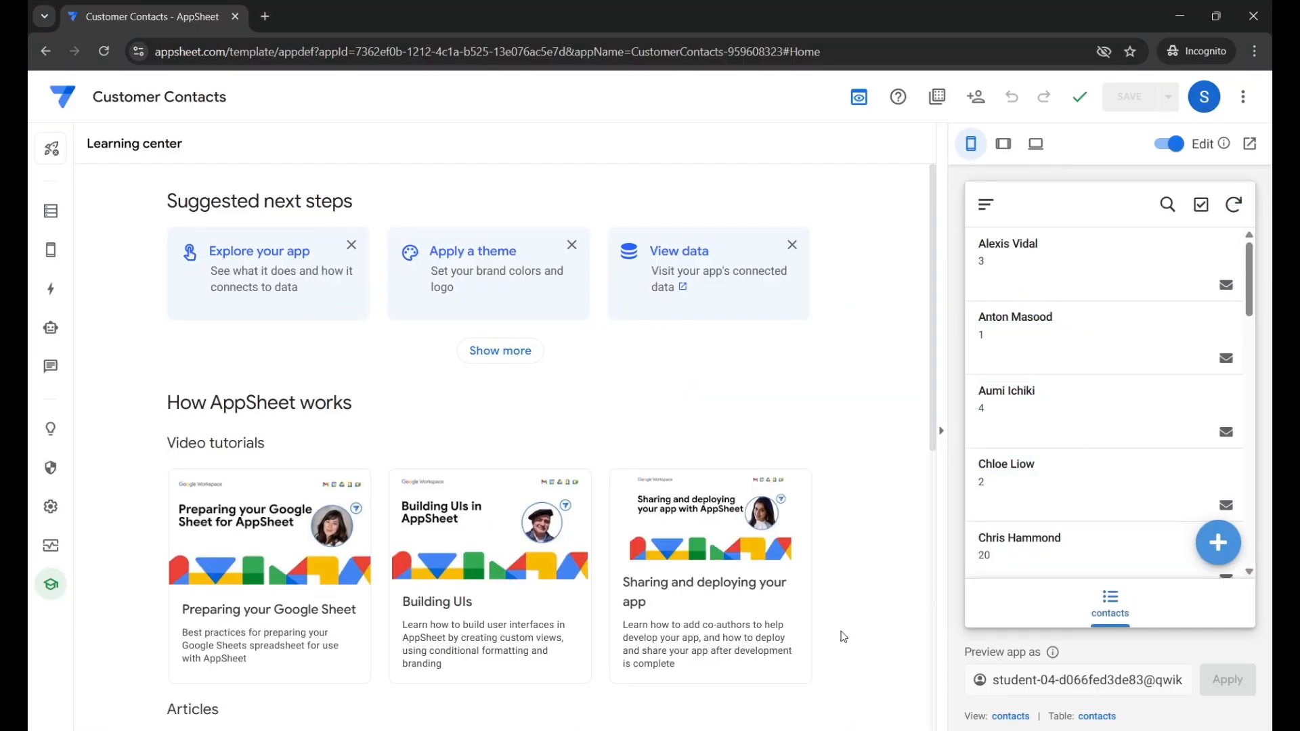
mouse_move(795, 730)
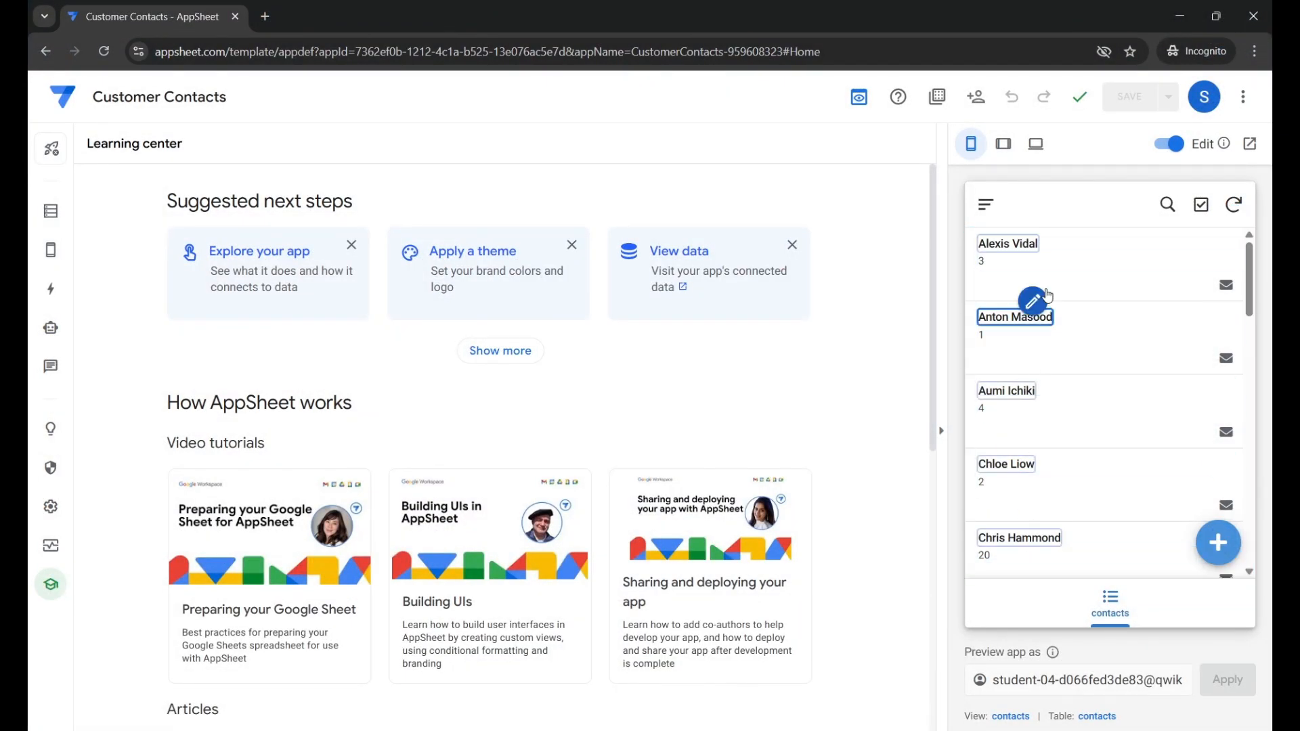
click(1007, 245)
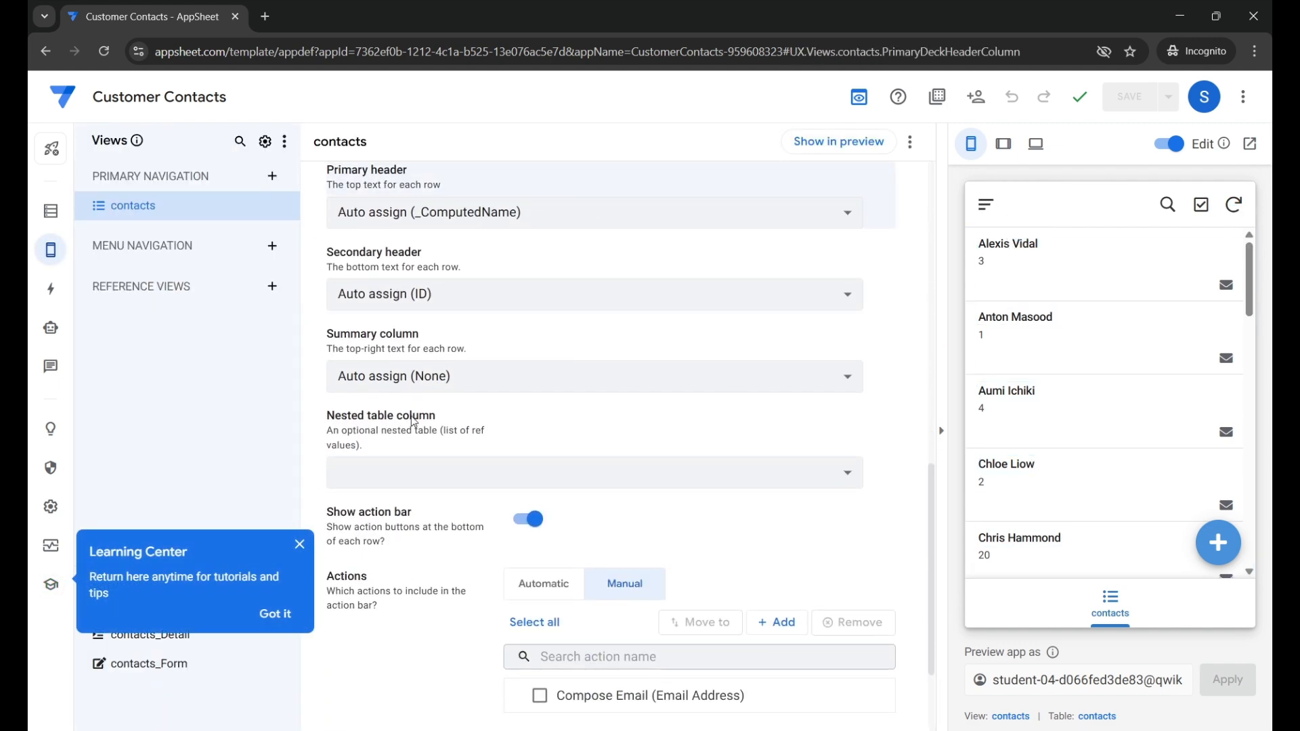
scroll(456, 350, up, 6)
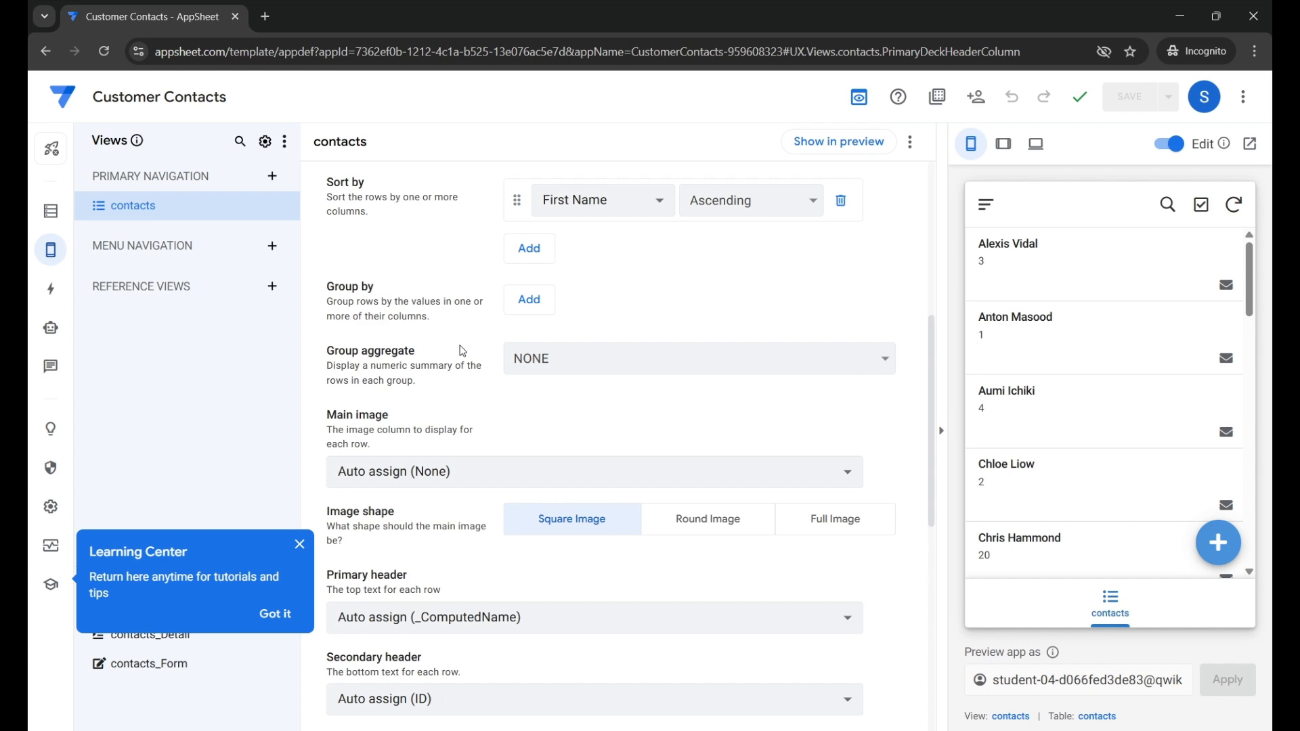
scroll(462, 351, up, 3)
scroll(463, 351, up, 3)
scroll(476, 299, down, 10)
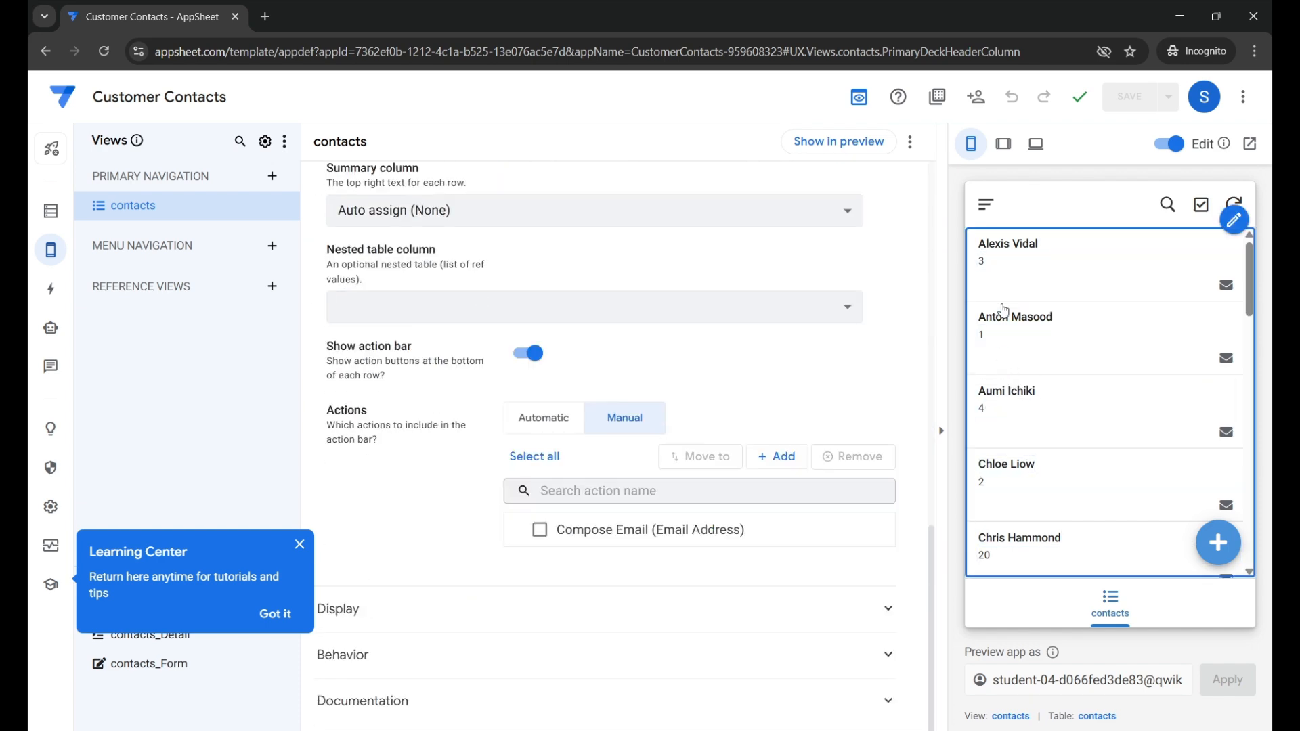
Open the details of the contact with ID 3 in the app preview and bring up its edit form
click(1021, 233)
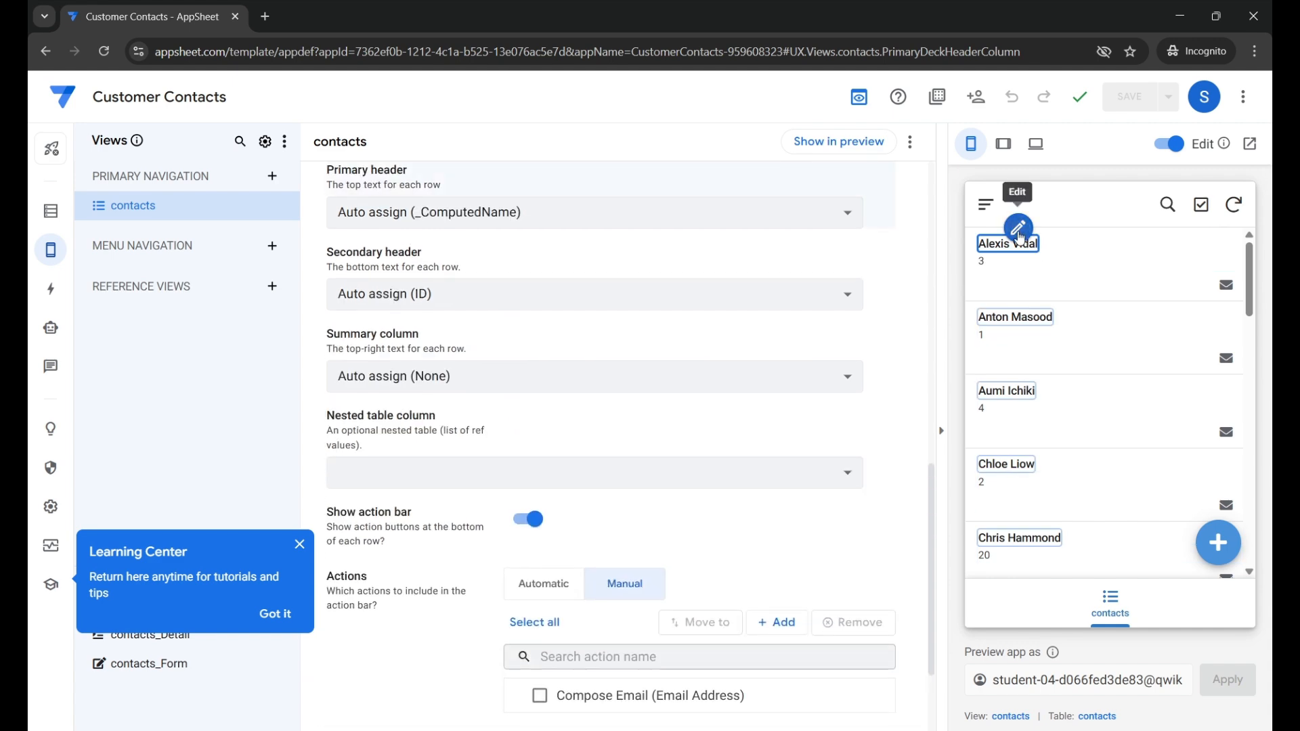
click(1007, 249)
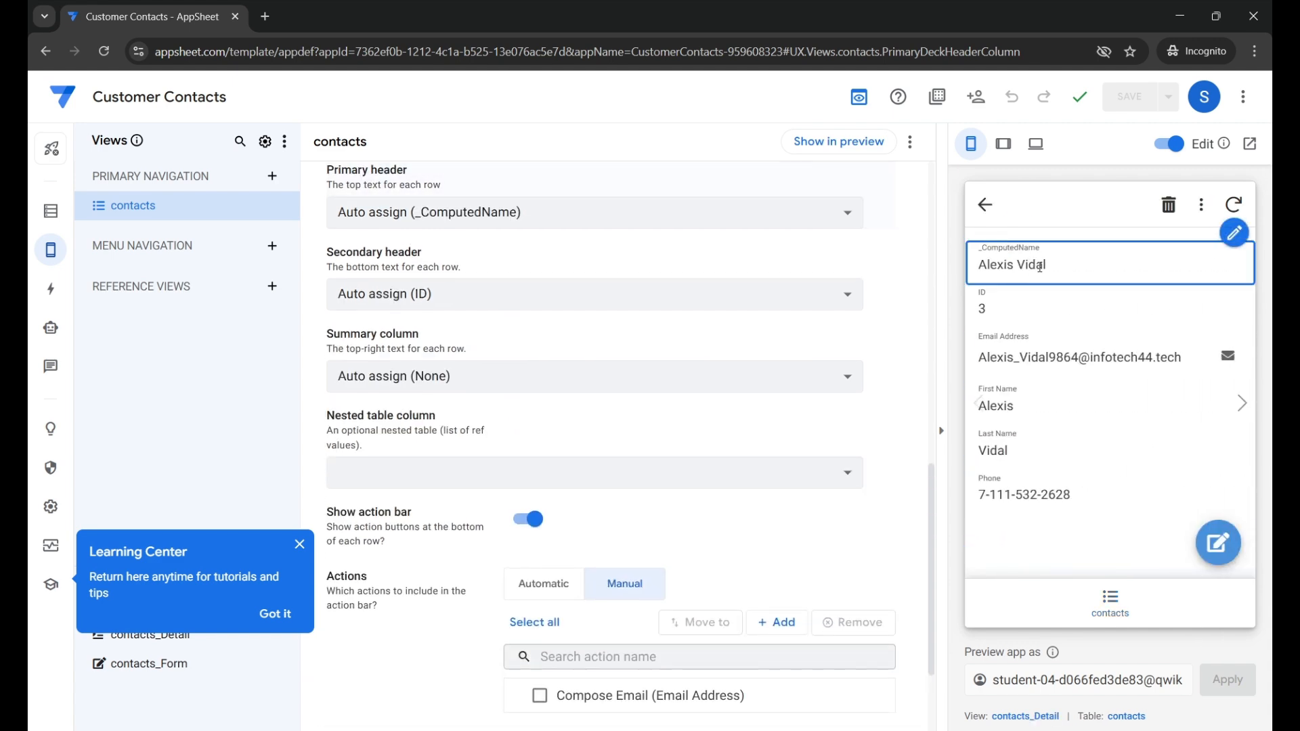
click(1239, 244)
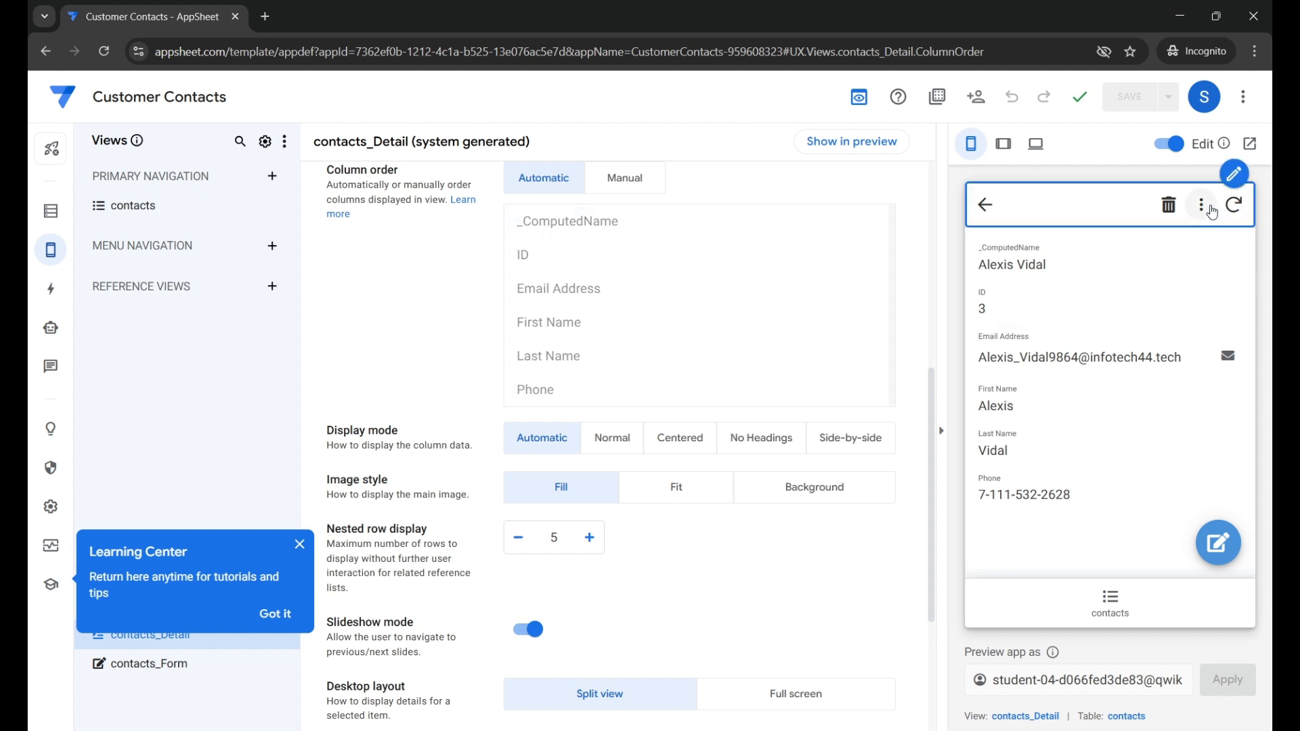
click(1202, 204)
click(1159, 249)
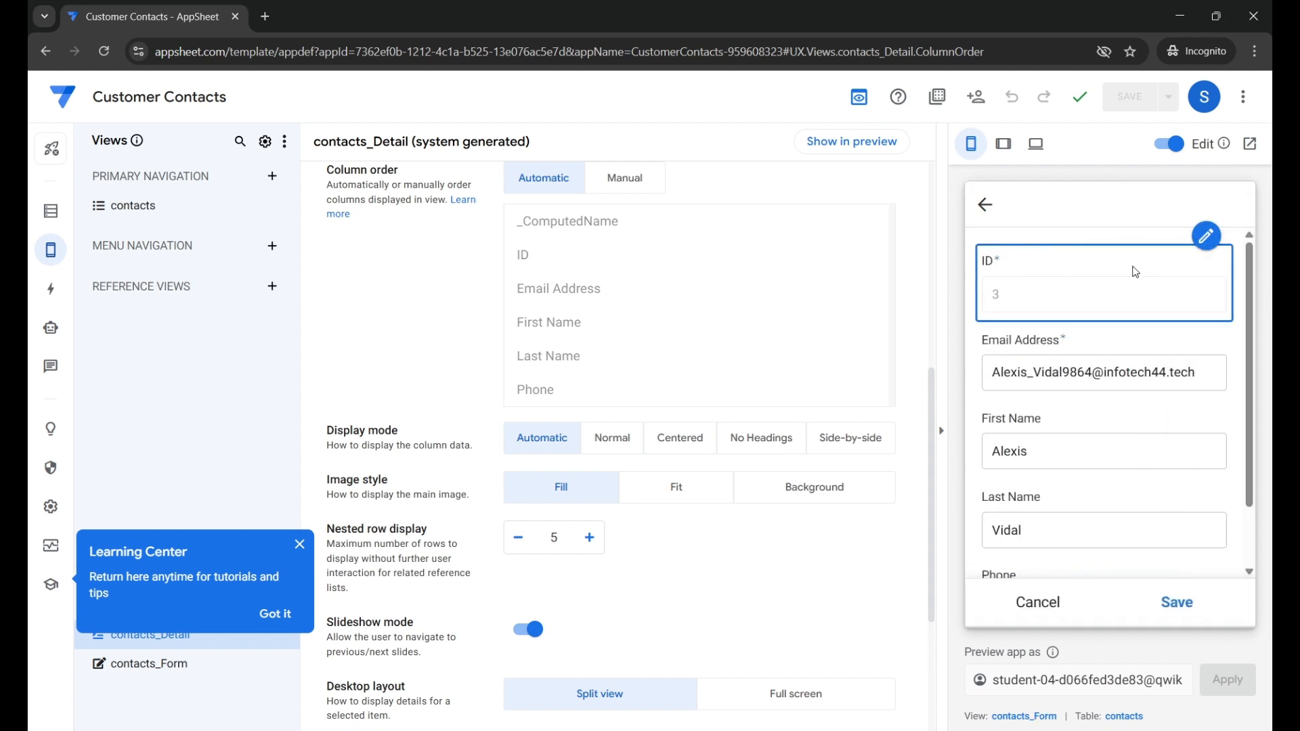
Remove the last letter of the contact's first name, change the phone number's final digit to 7, save, and return to the contact list
scroll(1100, 369, down, 2)
drag(1062, 378, 1023, 377)
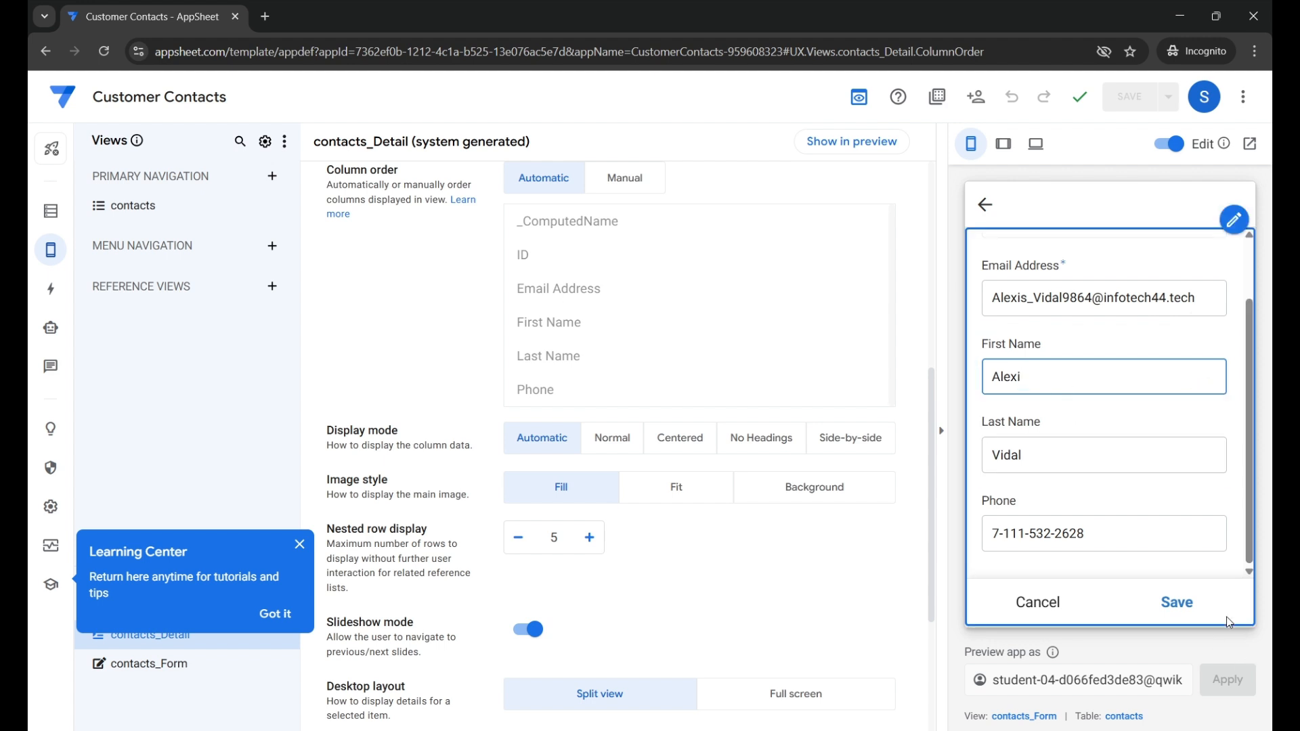
click(1103, 542)
click(1093, 533)
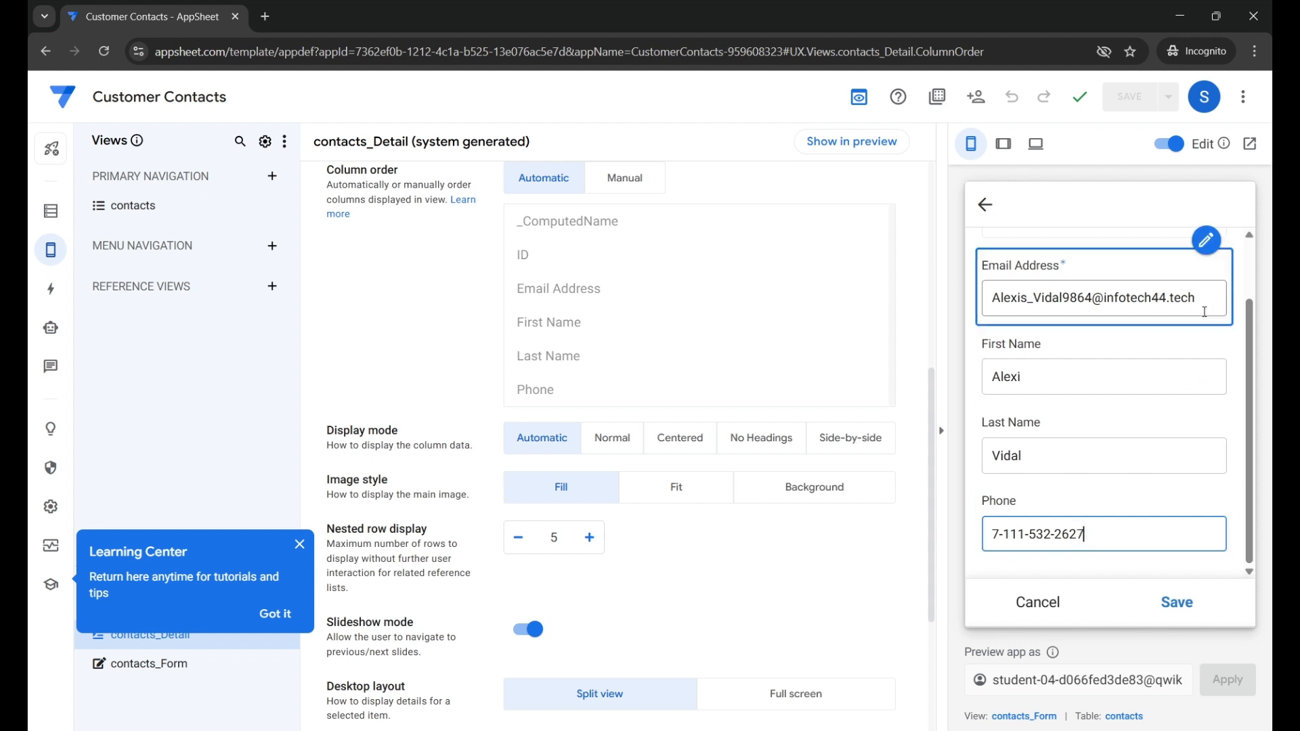
click(1160, 602)
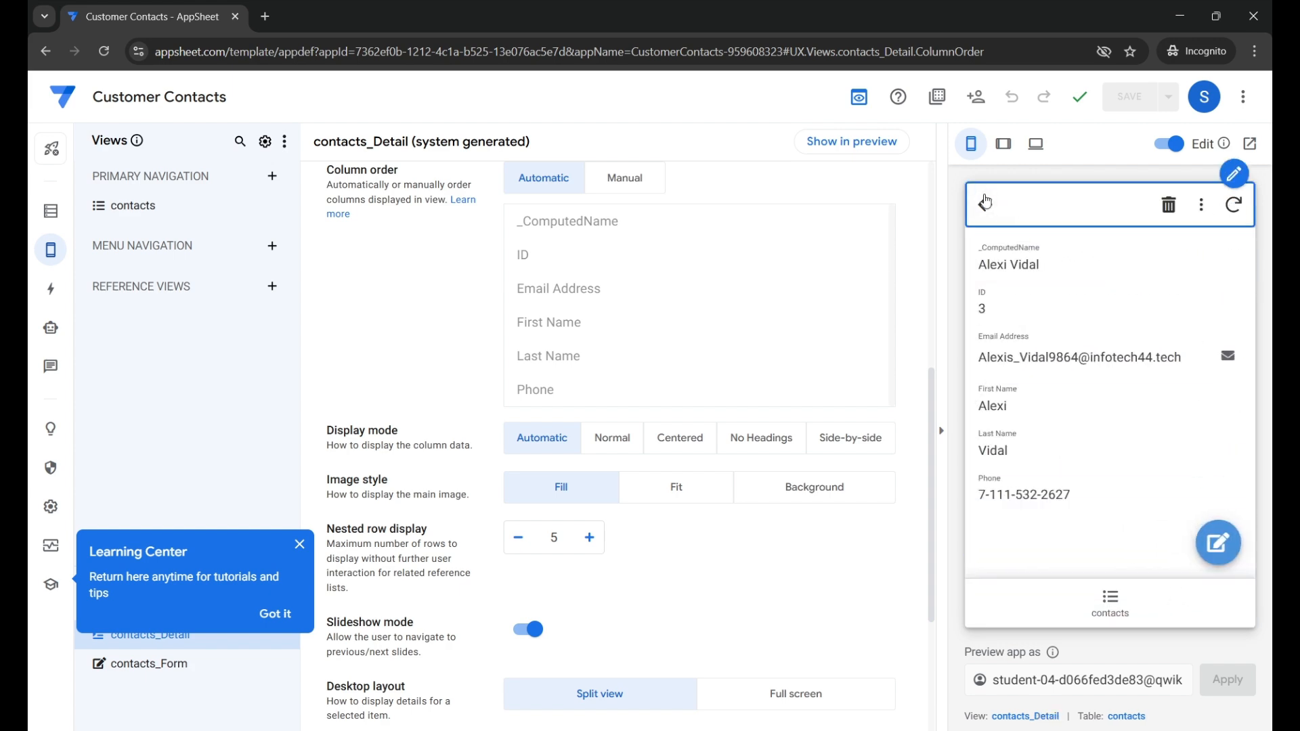
click(985, 204)
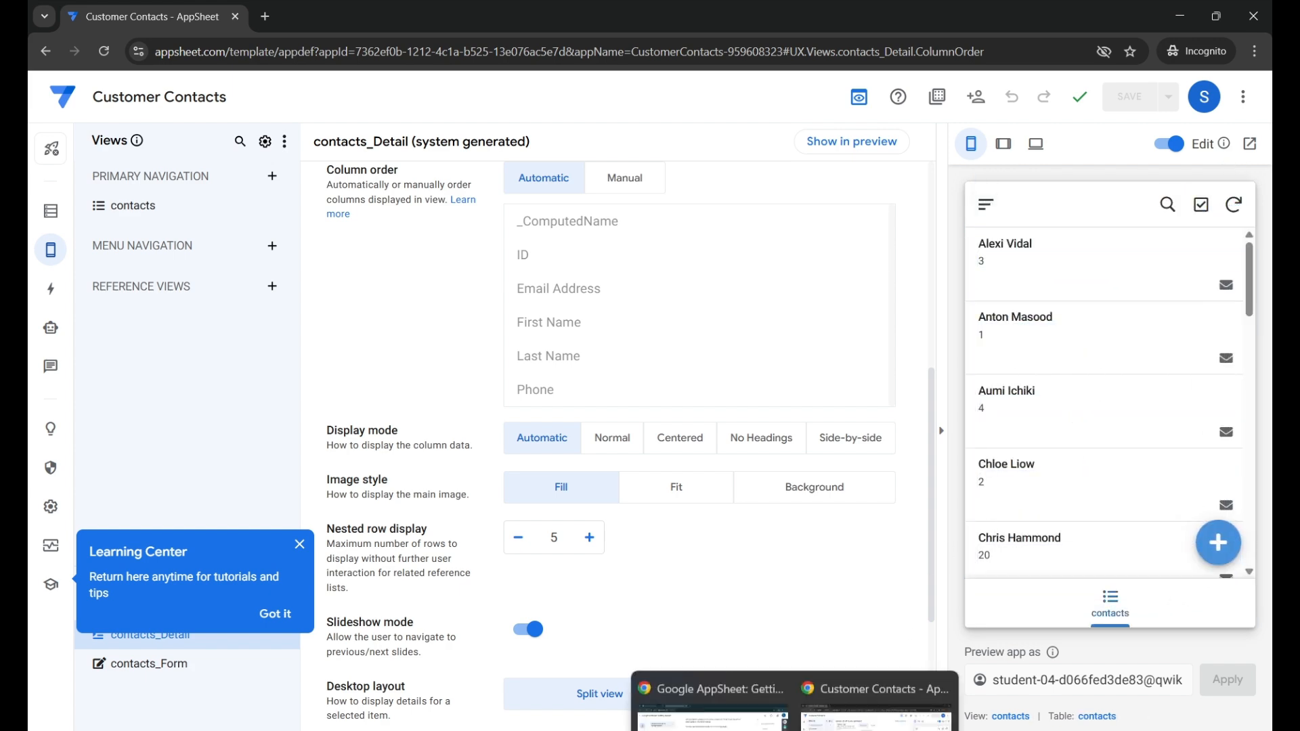
Read the lab page's instructions and field values for adding a new contact, and return to the AppSheet editor
click(779, 667)
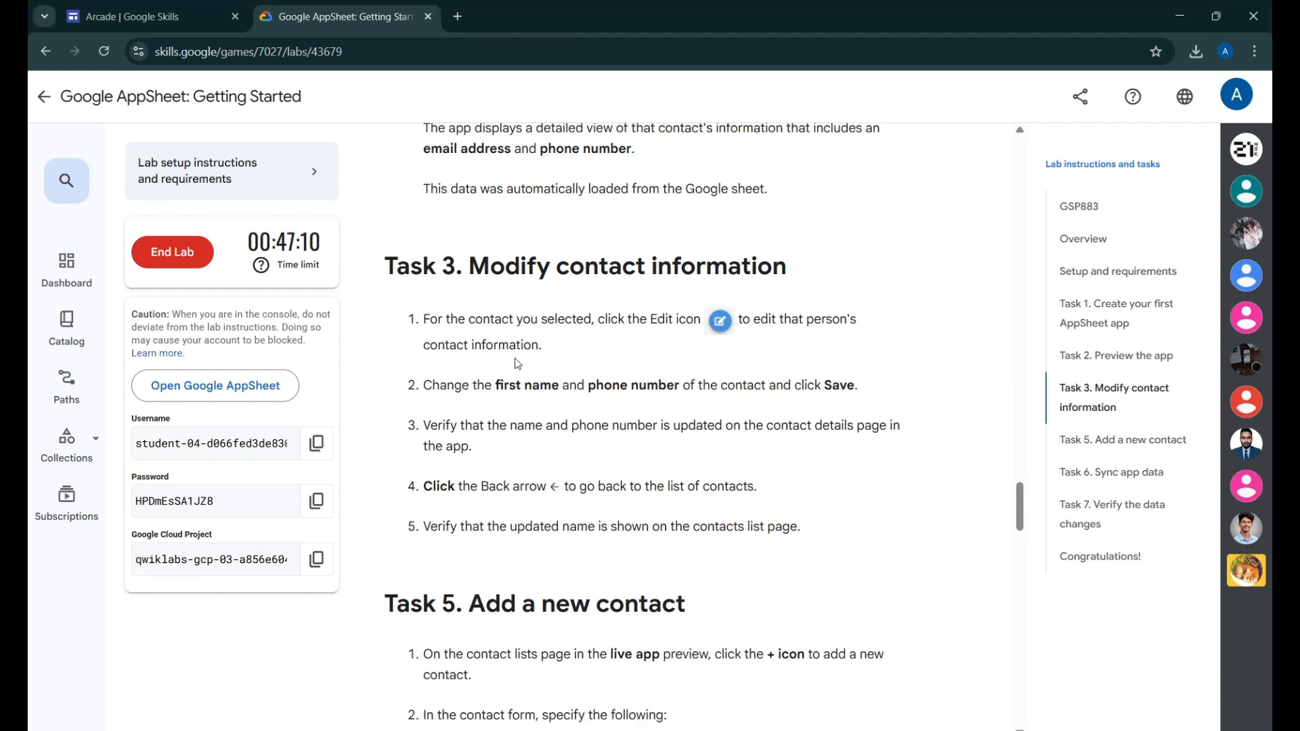
scroll(599, 416, down, 1)
scroll(604, 410, down, 1)
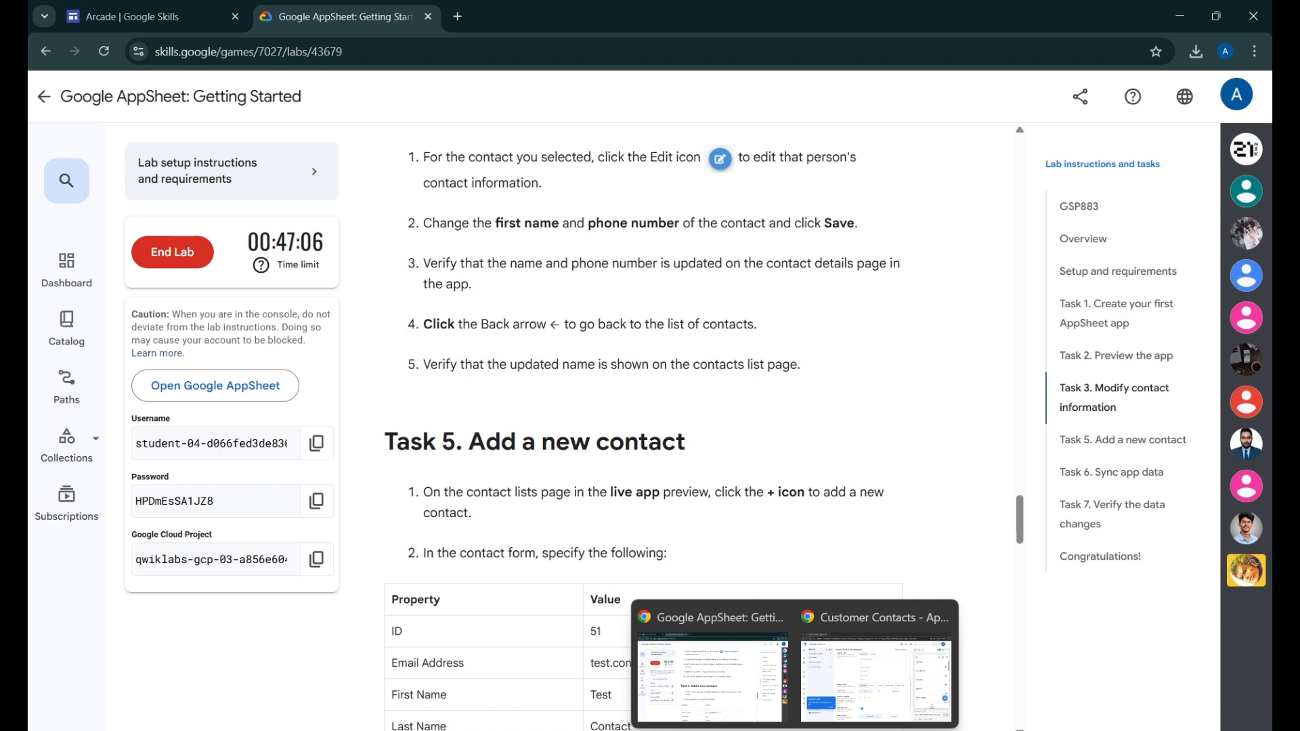
scroll(569, 365, down, 4)
scroll(582, 345, up, 1)
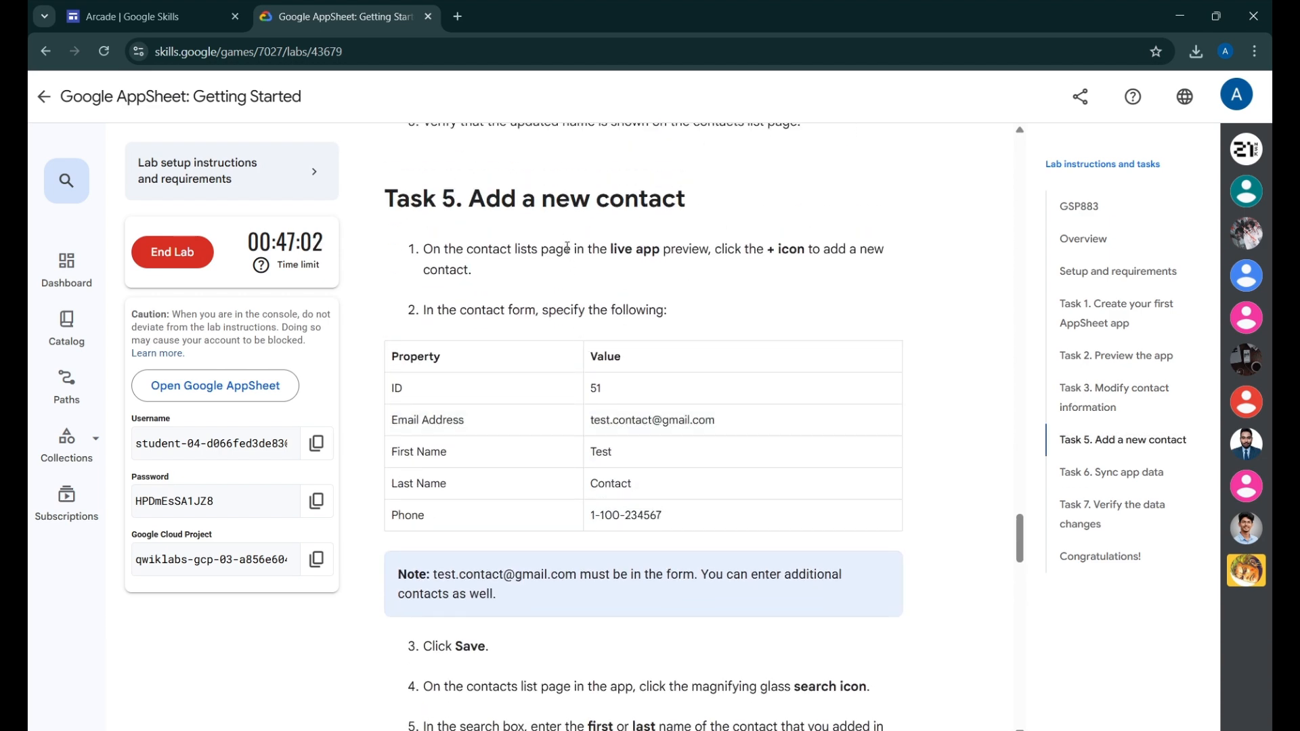
scroll(575, 284, down, 1)
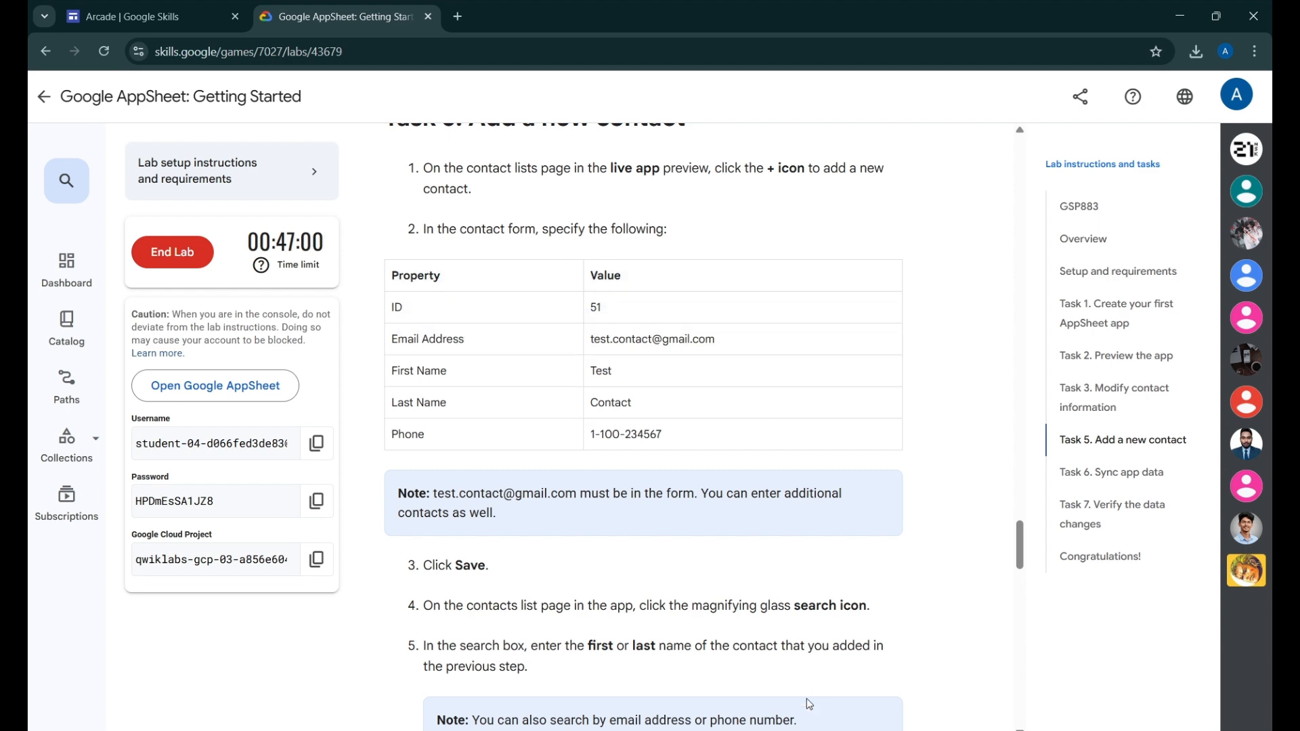
click(855, 691)
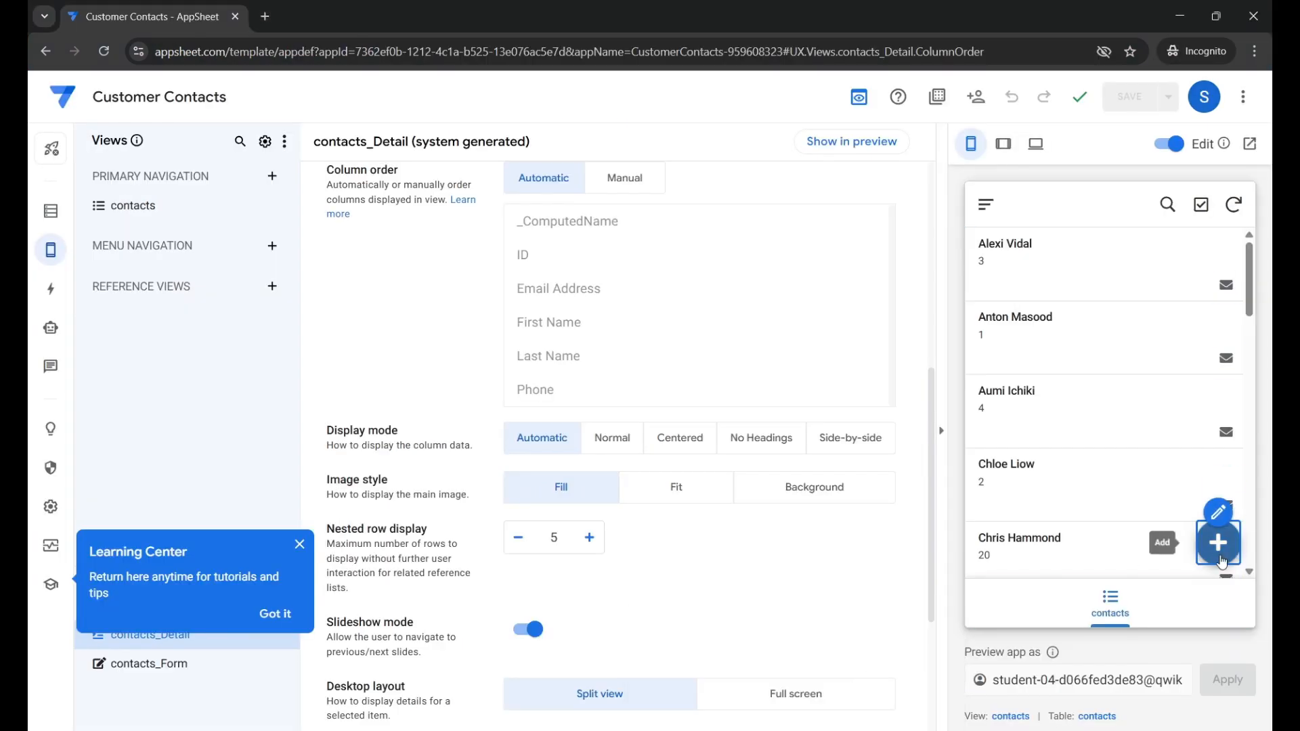
Start a new contact in the app preview with ID 51 and the test email address copied from the lab page
click(1218, 543)
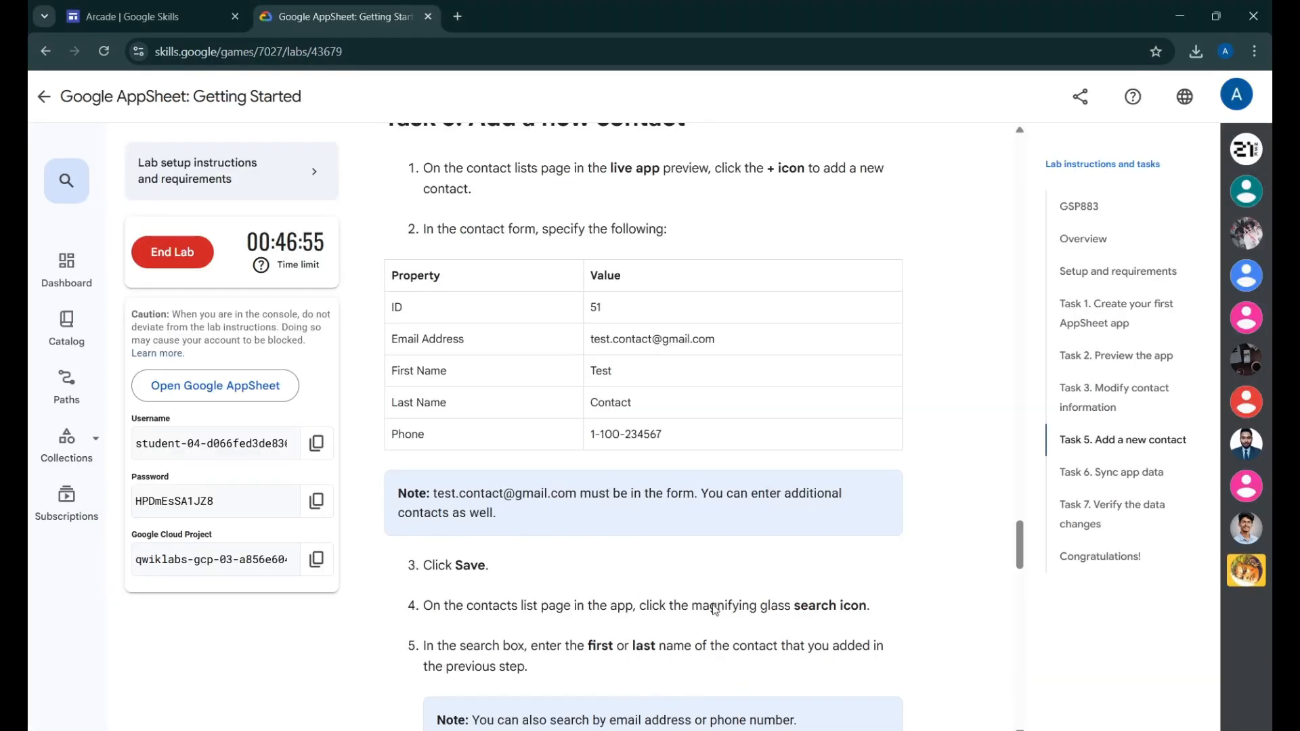
click(794, 654)
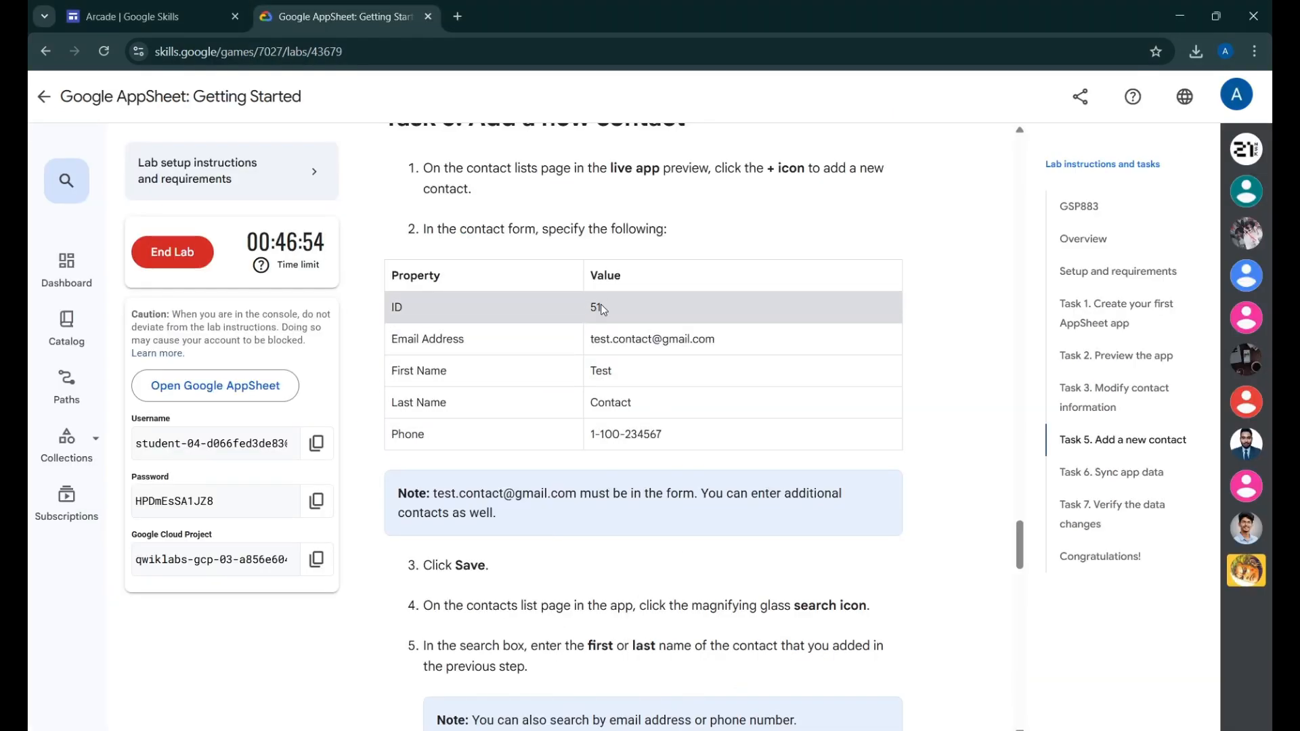
drag(719, 343, 598, 345)
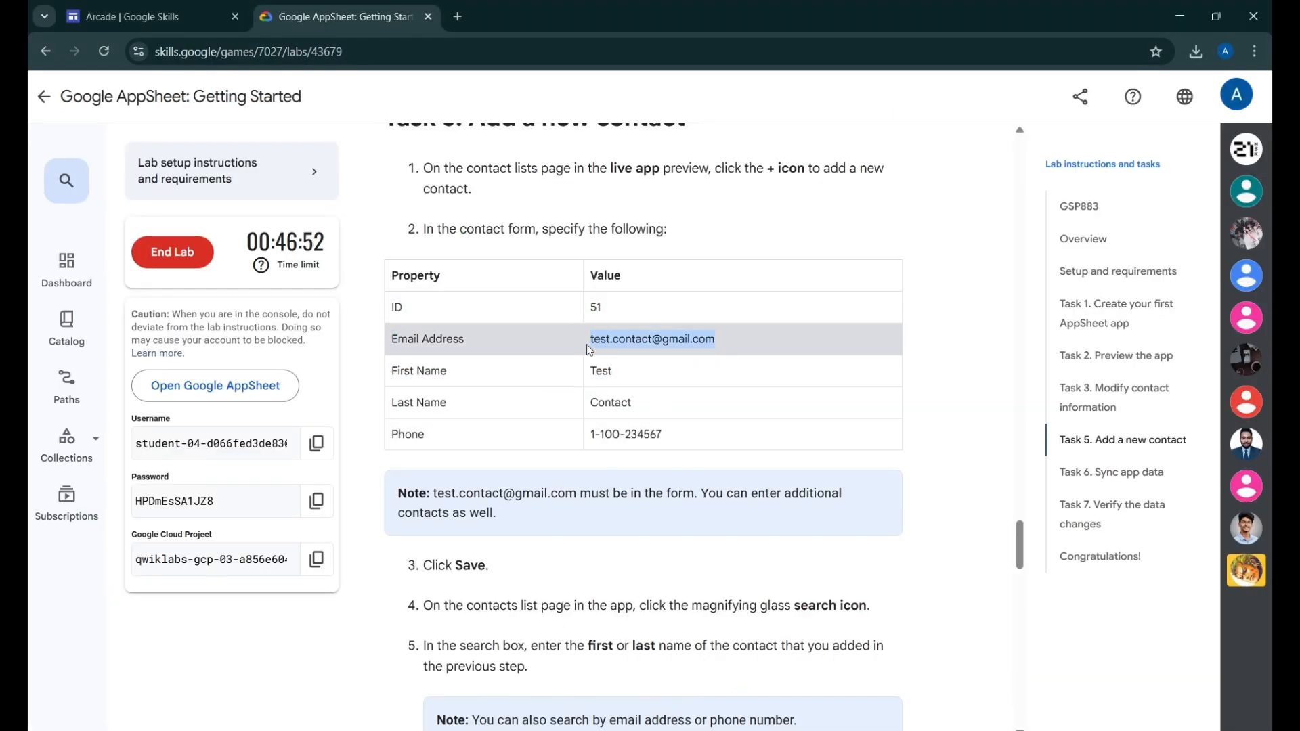
click(900, 711)
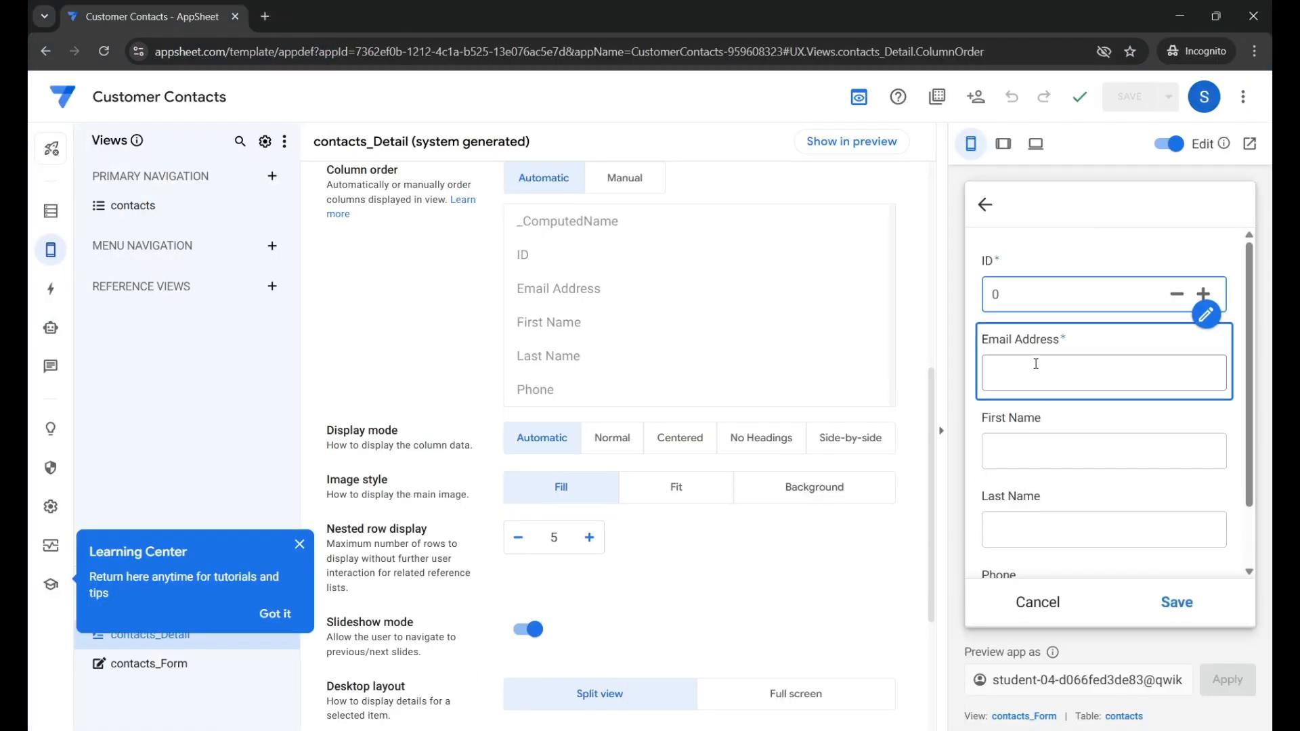
click(1036, 364)
key(ctrl+v)
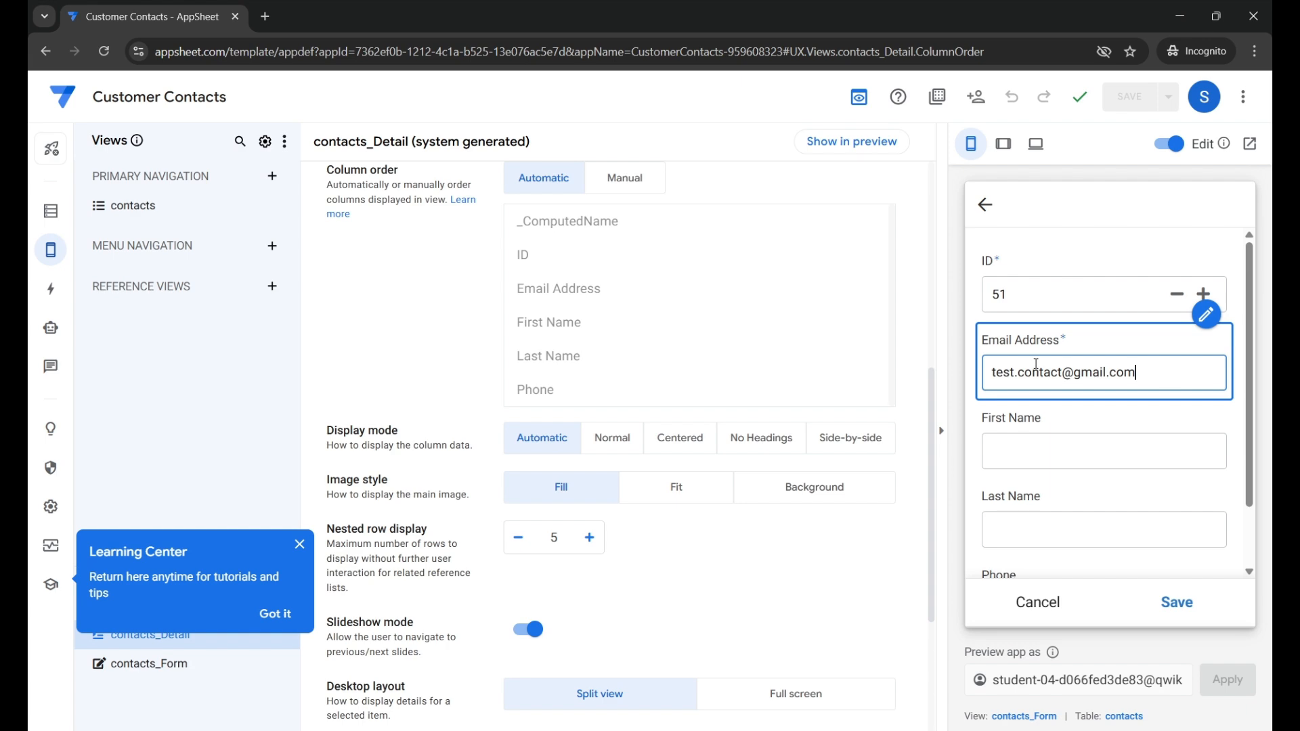
Set the new contact's first name to Test and last name to Contact, checking the values on the lab page
click(1073, 444)
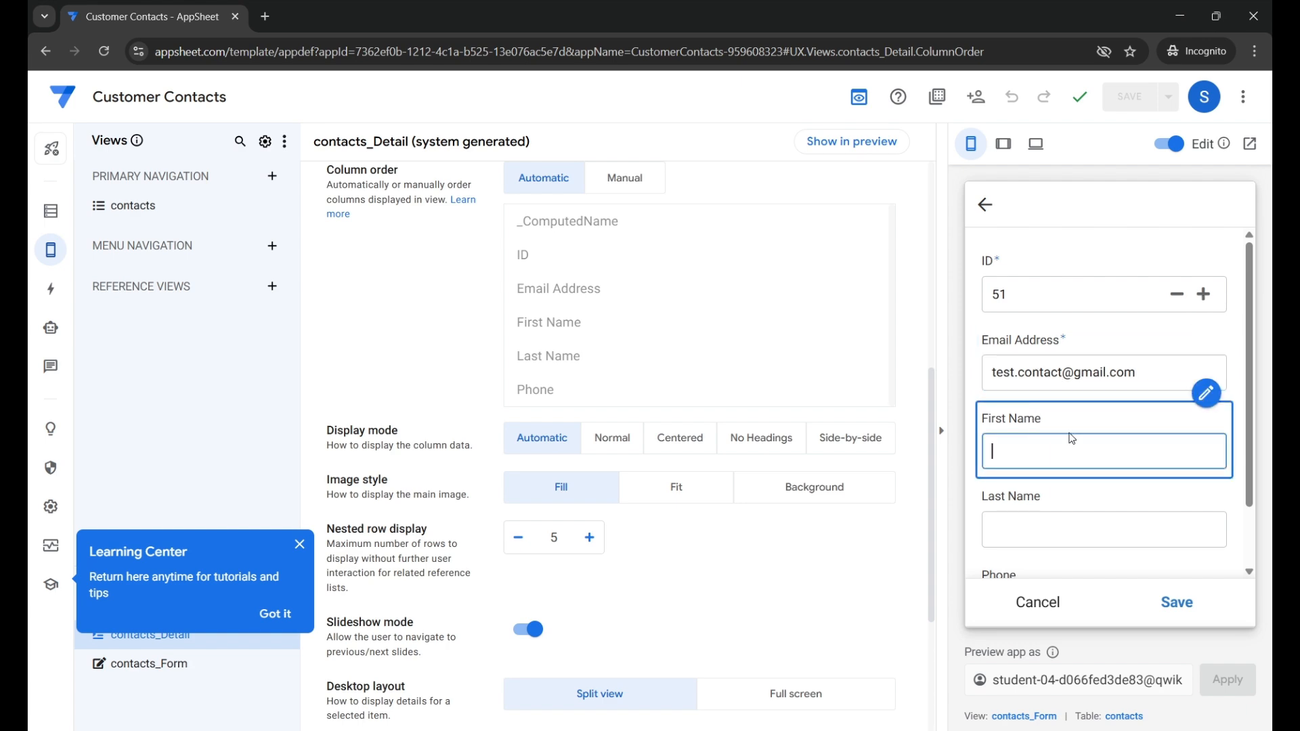
click(744, 701)
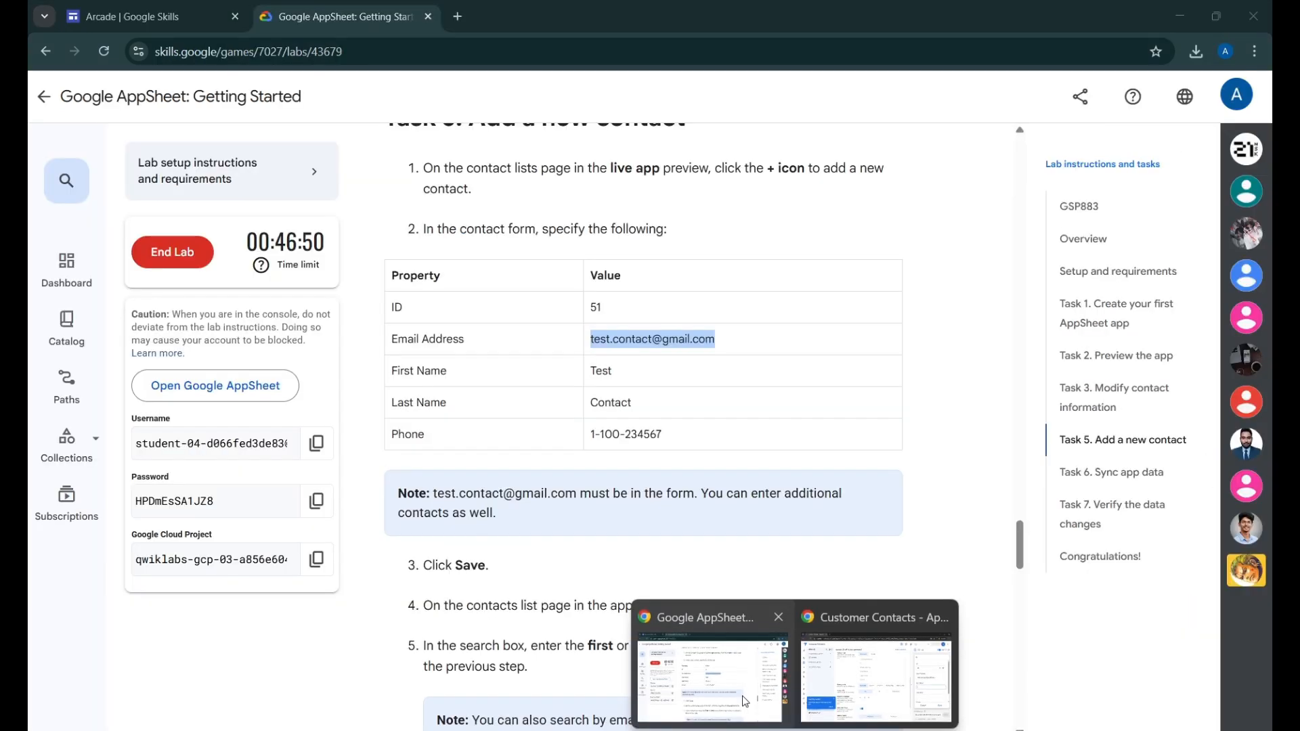
click(875, 674)
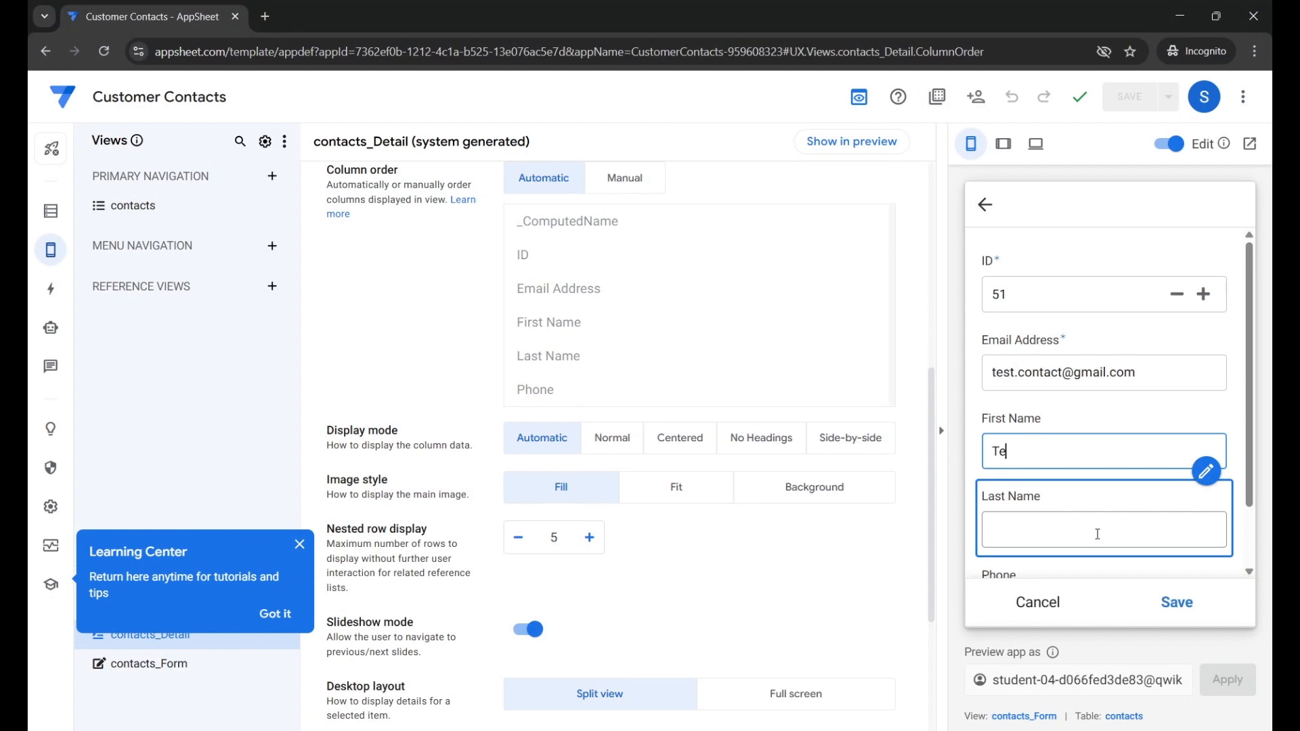
click(1098, 534)
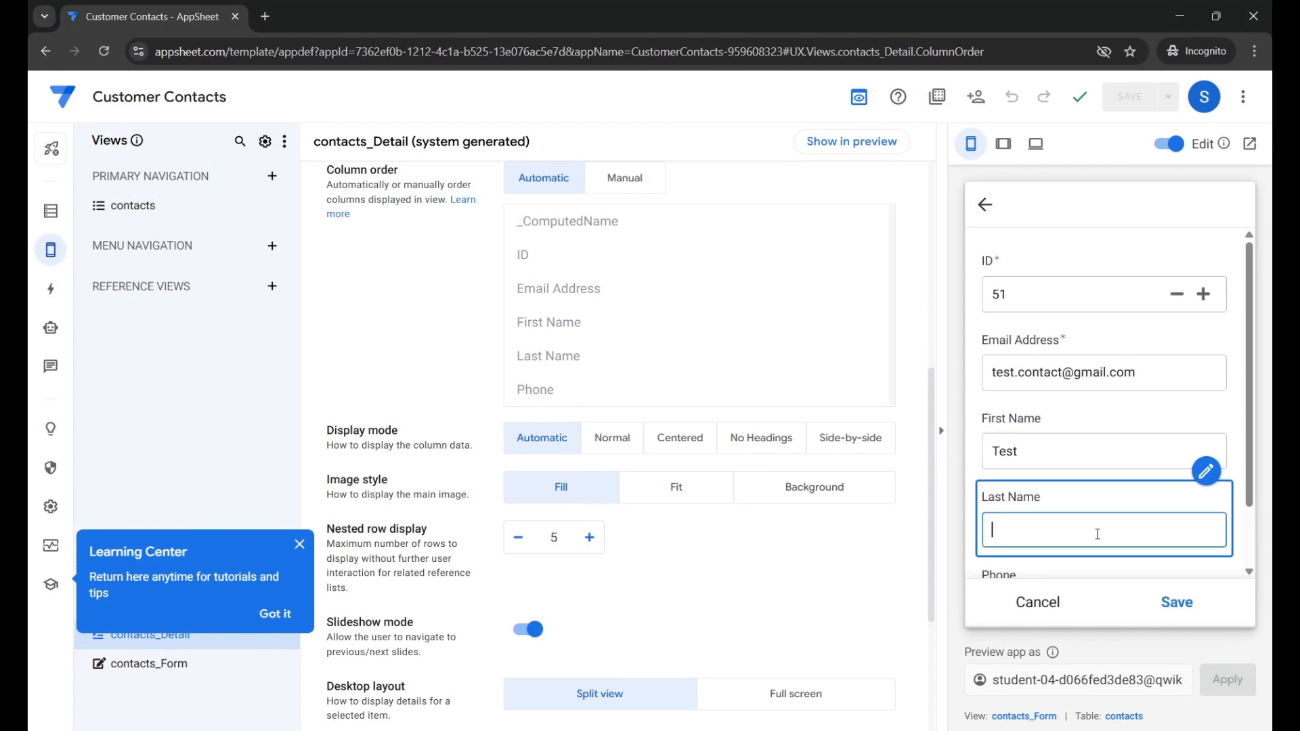
text(==)
key(BackSpace)
key(BackSpace)
key(BackSpace)
text(ntacts)
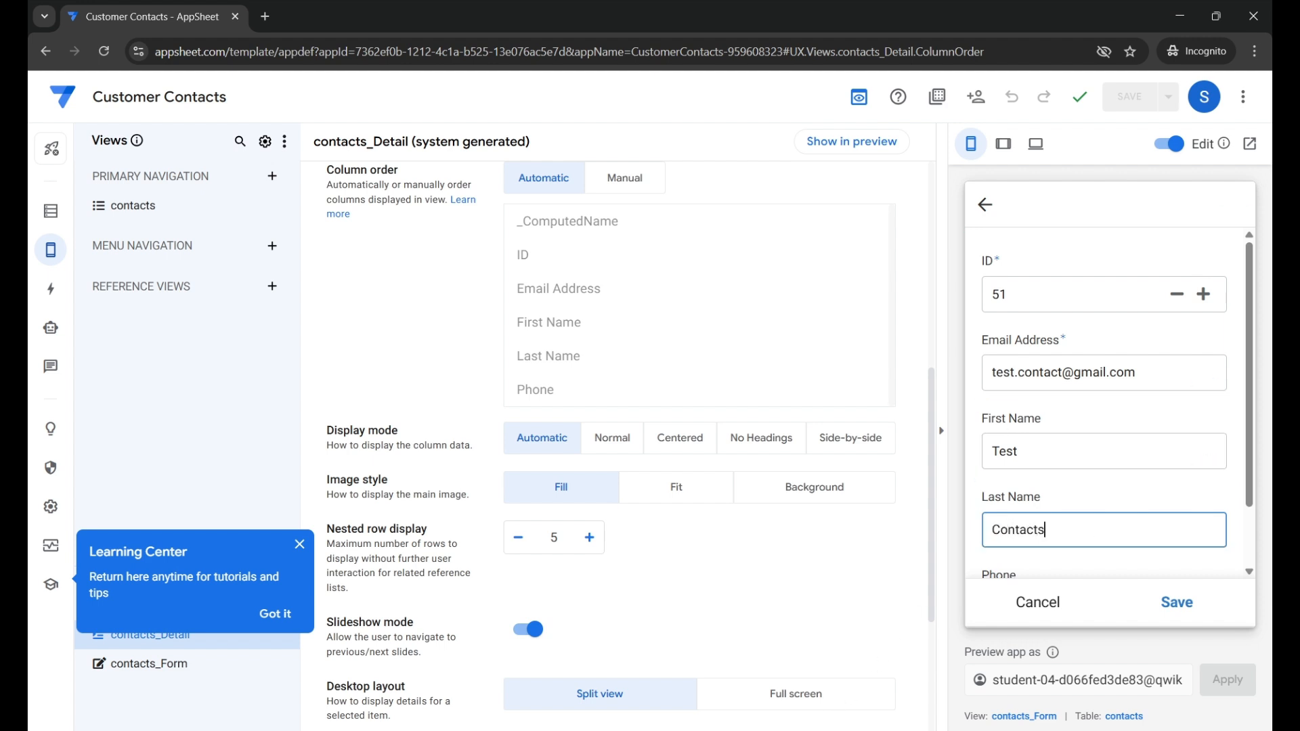
mouse_move(770, 725)
click(729, 683)
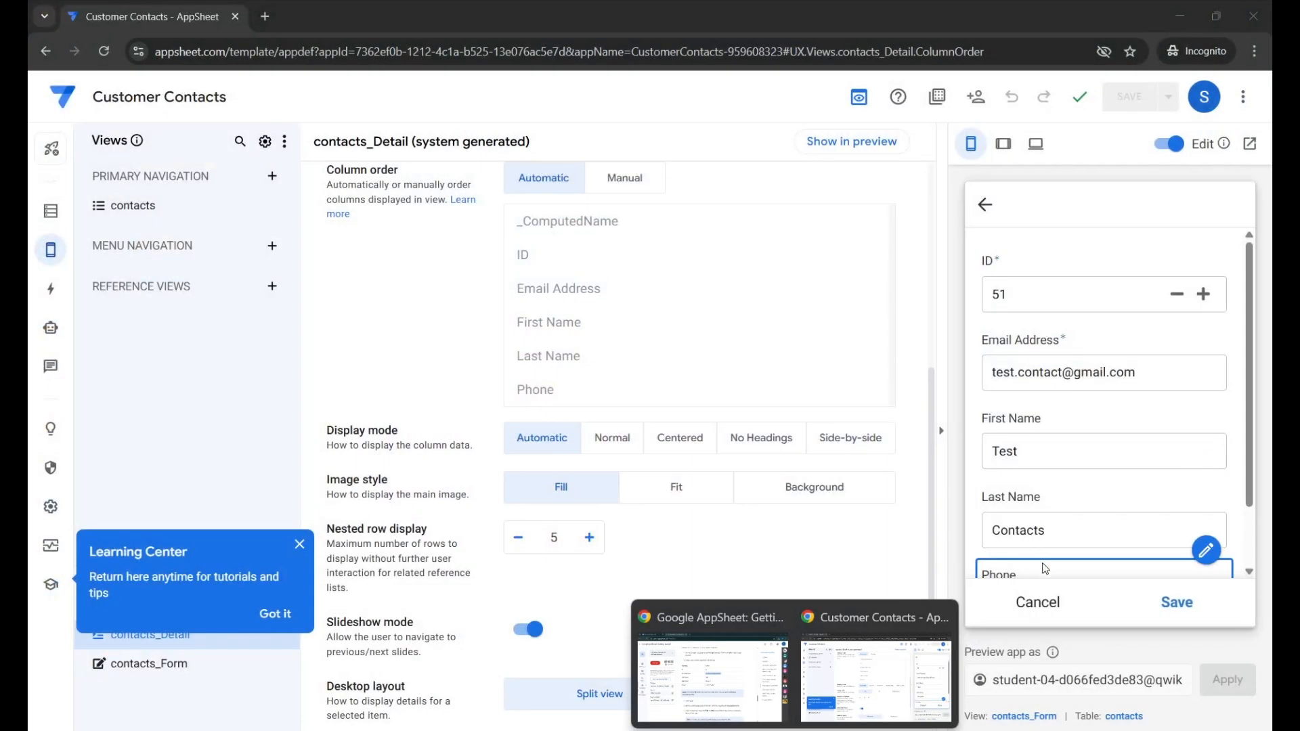
click(875, 677)
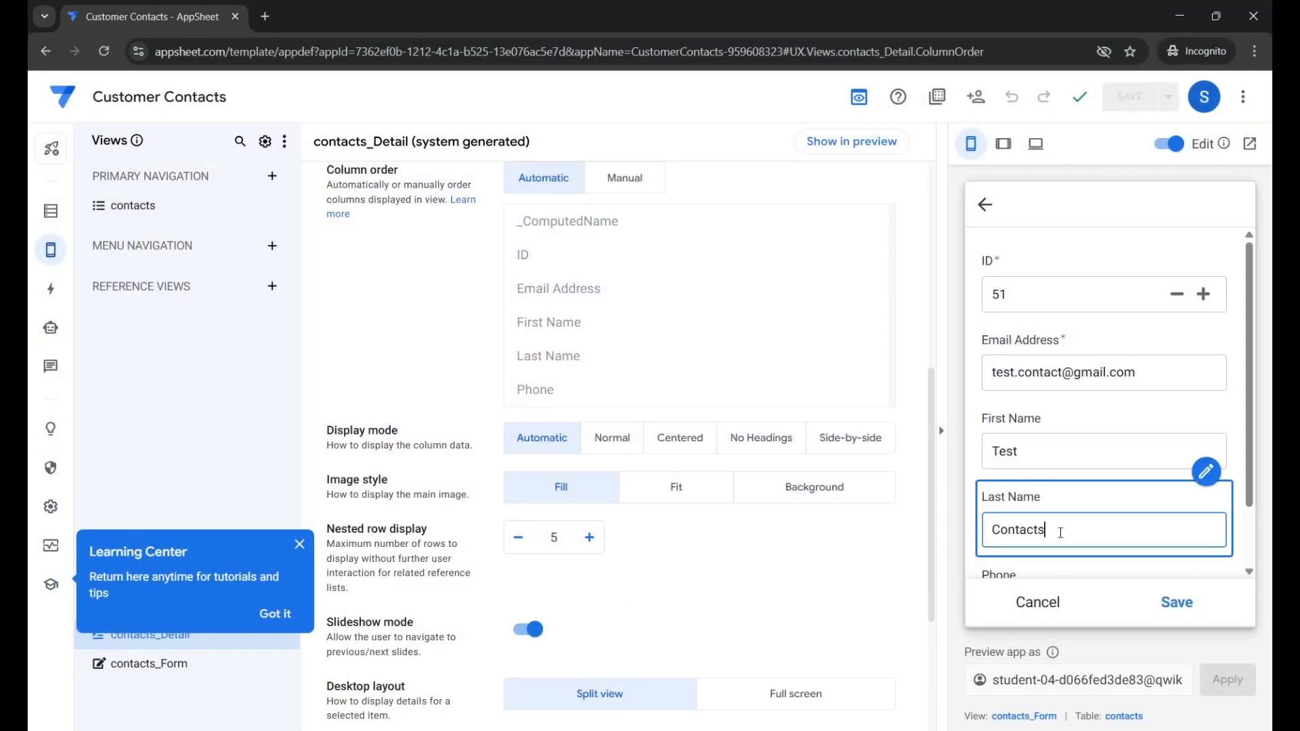
Copy the phone number from the lab page's table into the new contact's Phone field and save the contact
scroll(1060, 532, down, 1)
click(1059, 535)
mouse_move(796, 725)
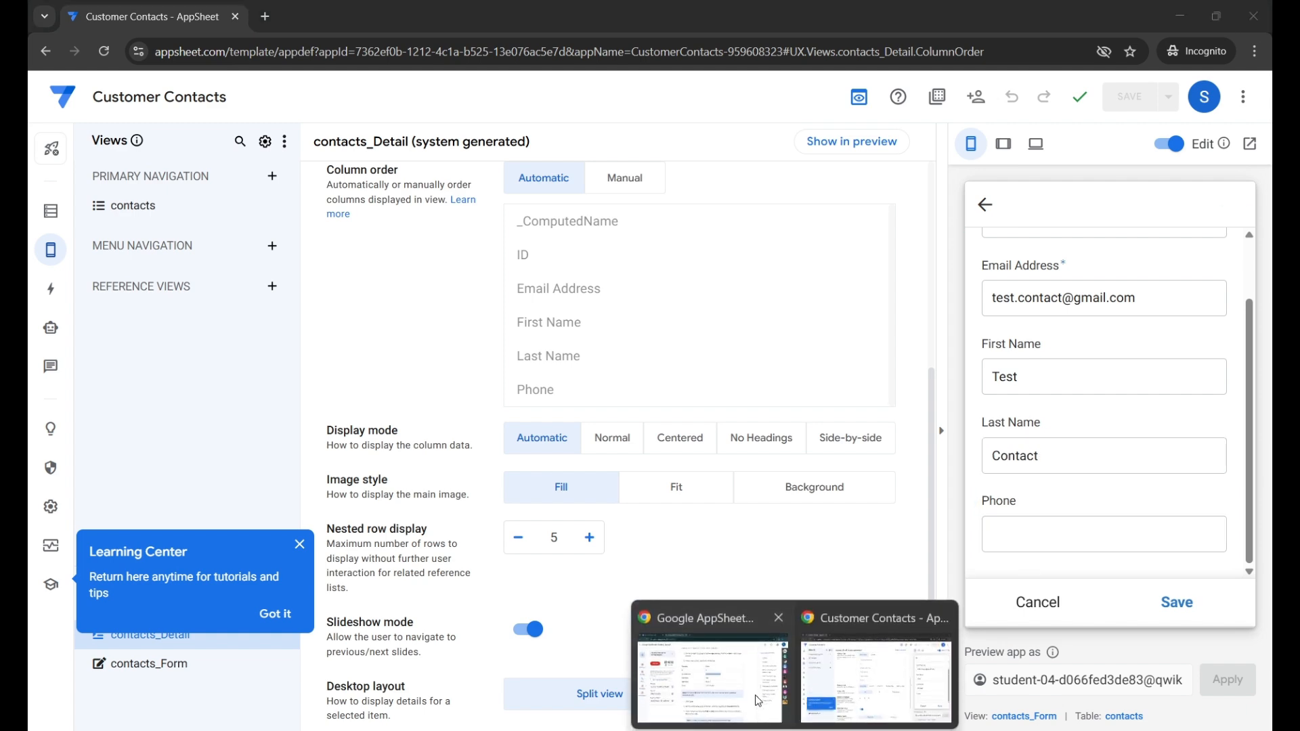
click(711, 670)
drag(664, 435, 590, 437)
key(ctrl+c)
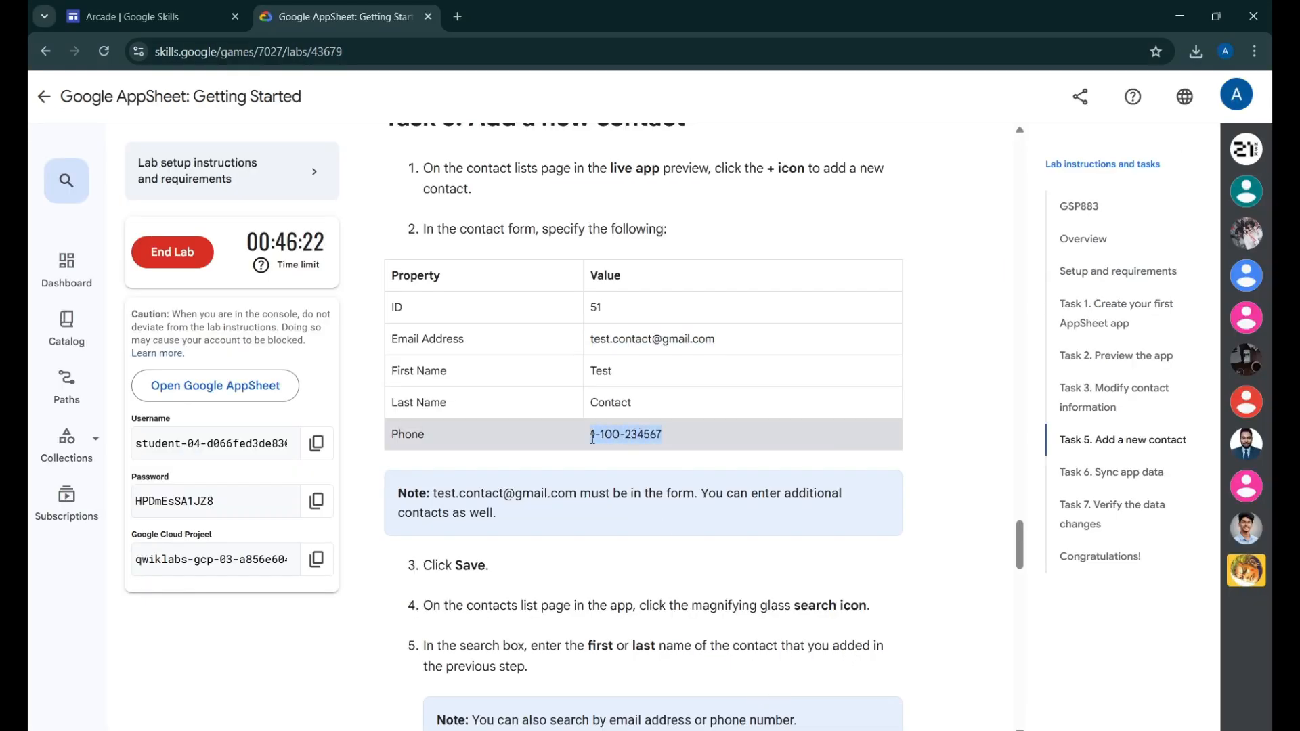
mouse_move(795, 725)
click(862, 672)
key(ctrl+v)
click(1169, 605)
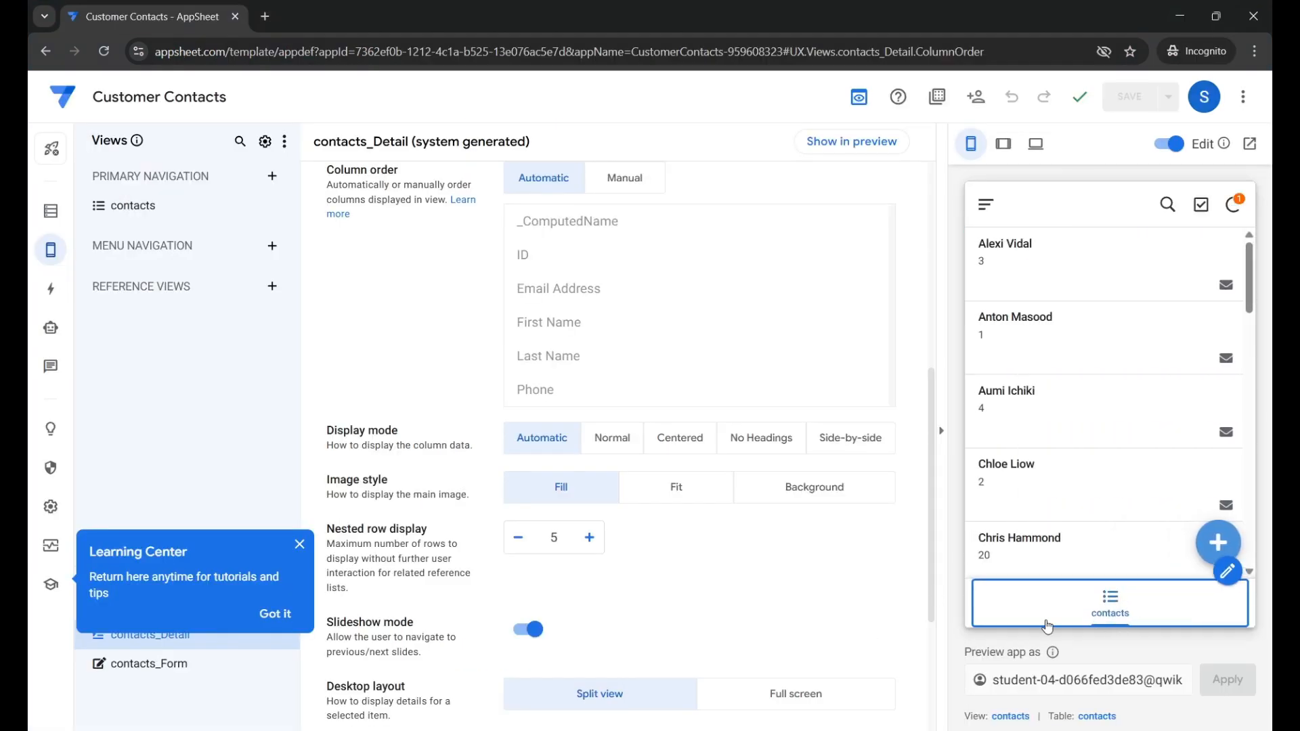
Switch to the lab page, check progress for the "Add a new contact" objective, and read the sync and data verification tasks
mouse_move(796, 724)
click(744, 686)
scroll(745, 686, down, 5)
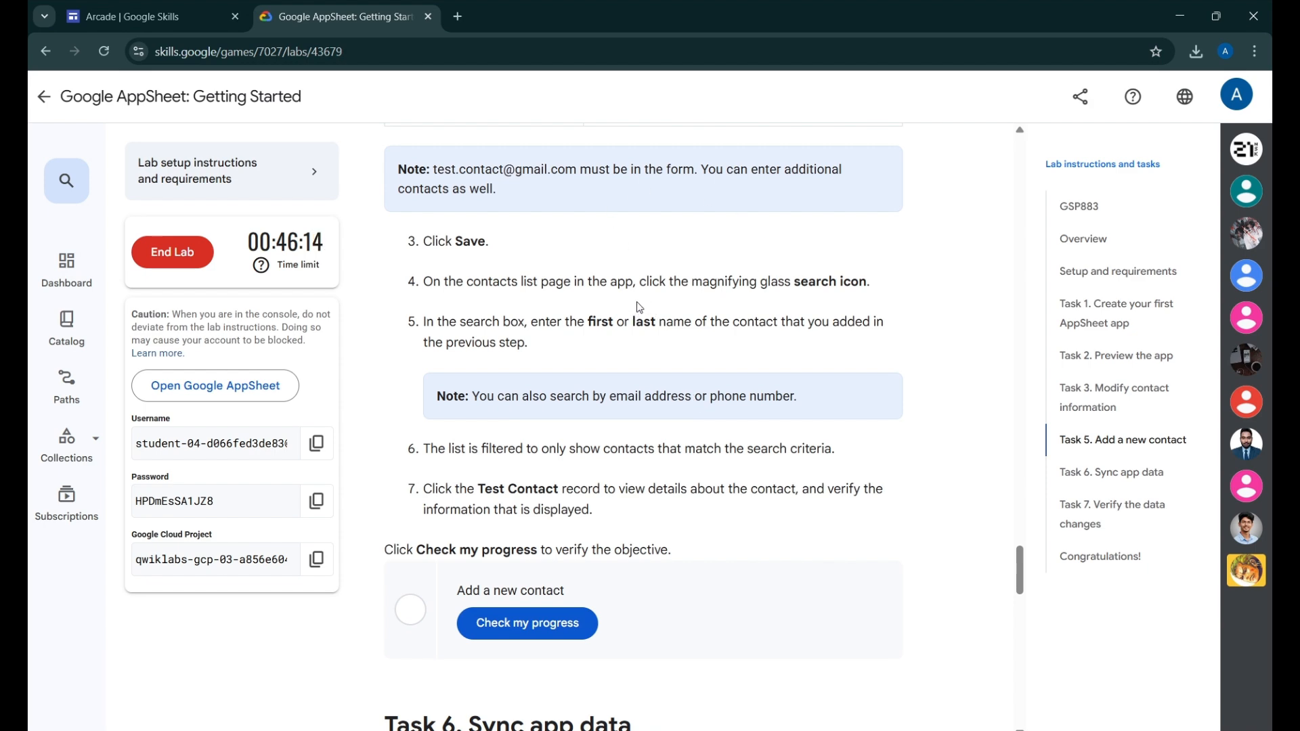
scroll(633, 311, down, 1)
click(577, 548)
scroll(700, 489, down, 2)
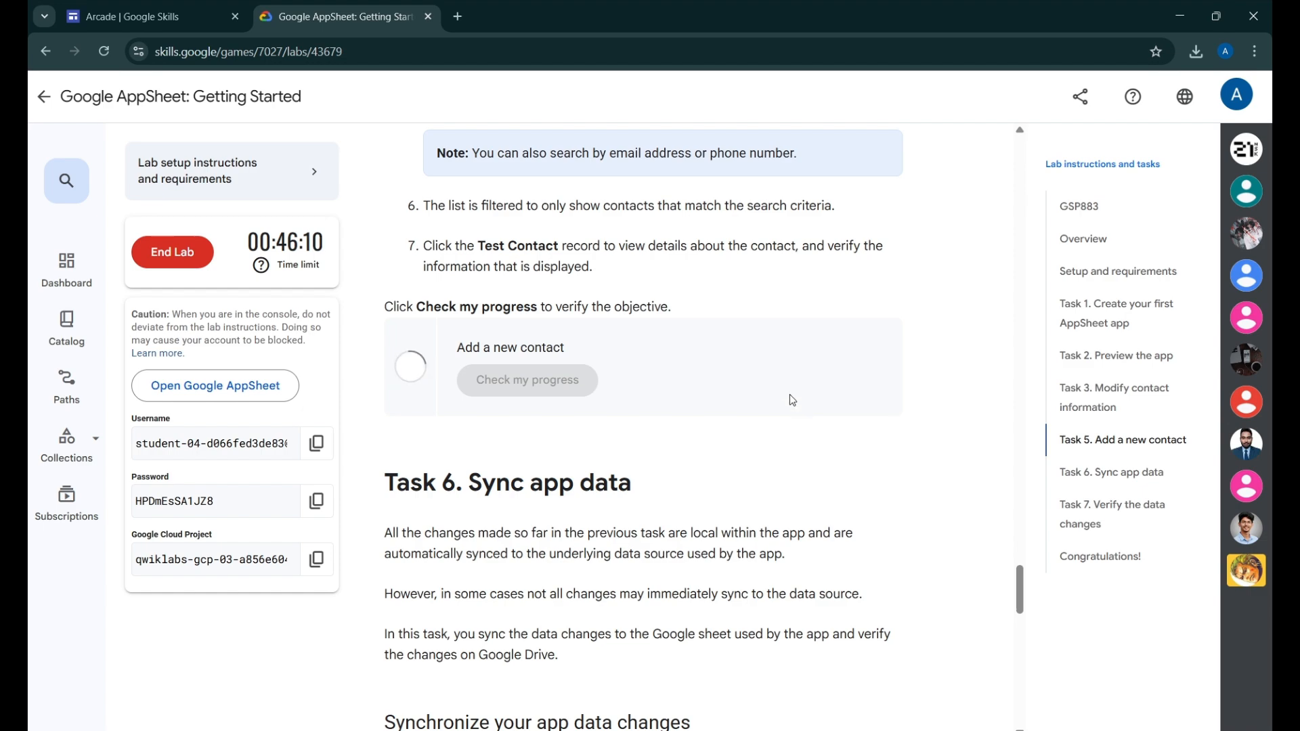
scroll(791, 395, down, 4)
scroll(790, 394, down, 15)
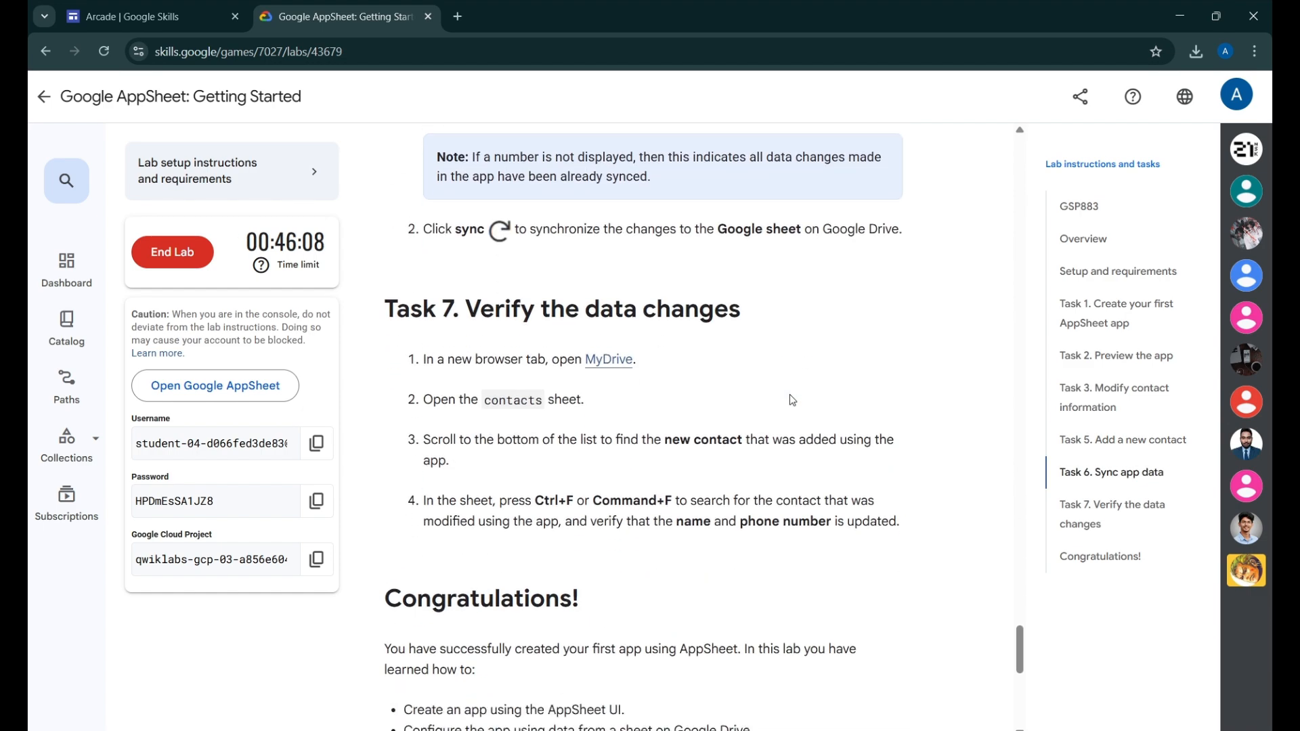